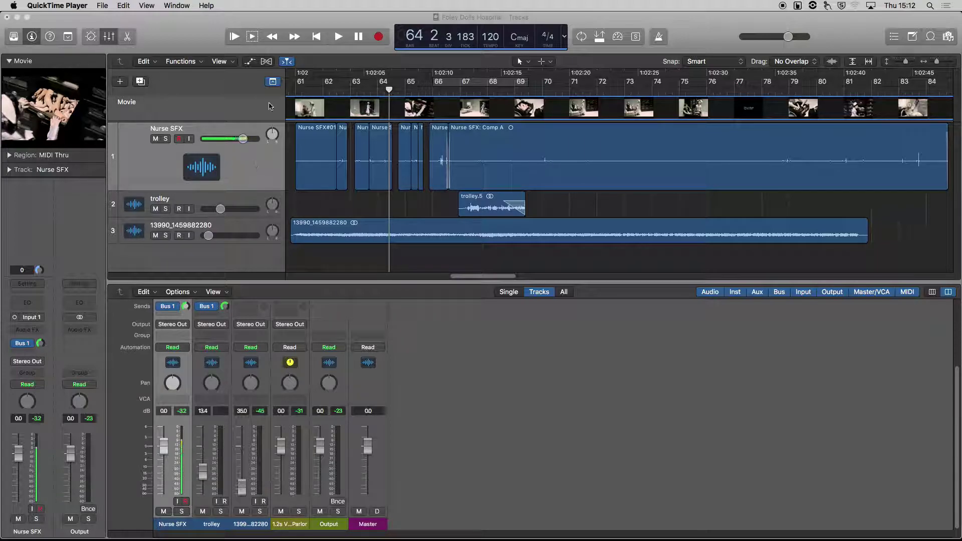
Create a 24-bar cycle range in the ruler starting at bar 61, covering the Foley regions
{"action": "scroll", "coordinate": [405, 131], "scroll_direction": "left", "scroll_amount": 5}
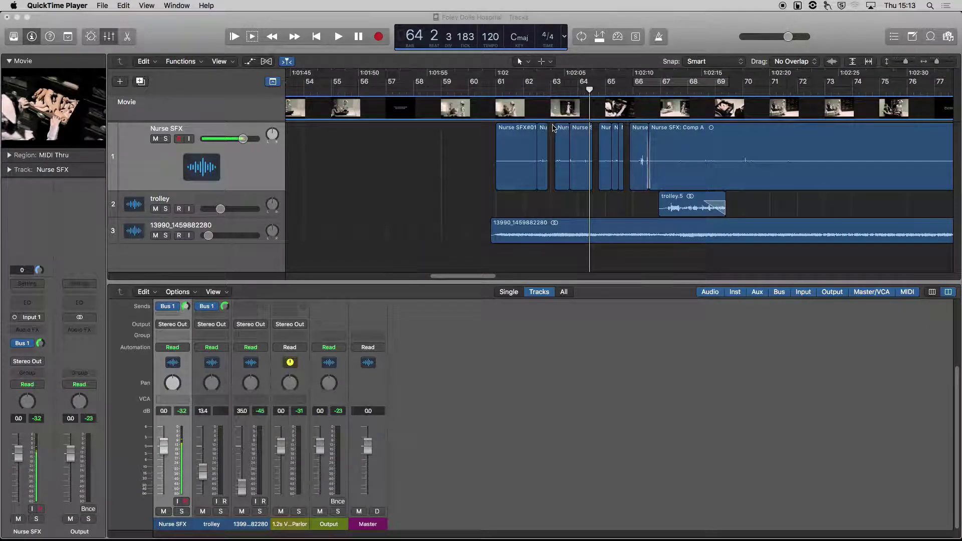
{"action": "scroll", "coordinate": [553, 128], "scroll_direction": "right", "scroll_amount": 2}
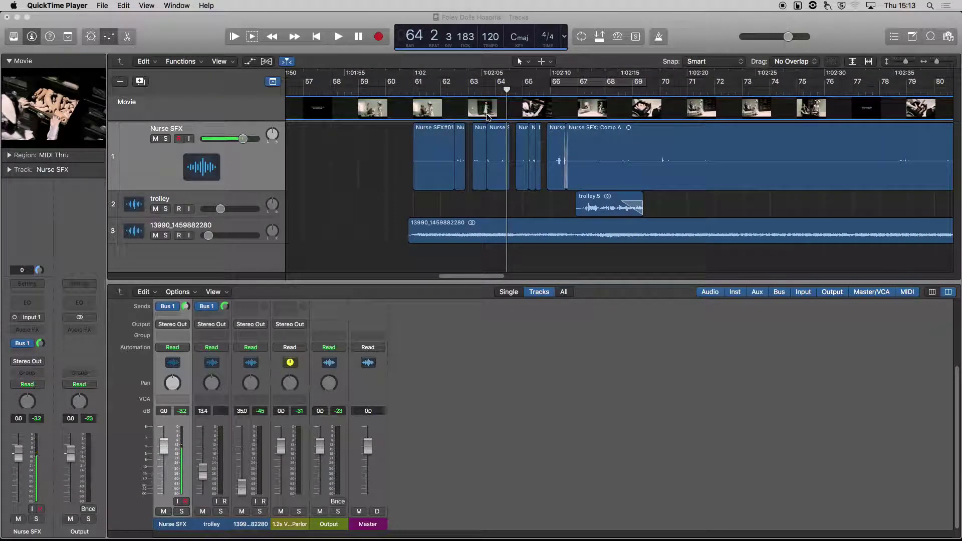
{"action": "scroll", "coordinate": [479, 132], "scroll_direction": "left", "scroll_amount": 1}
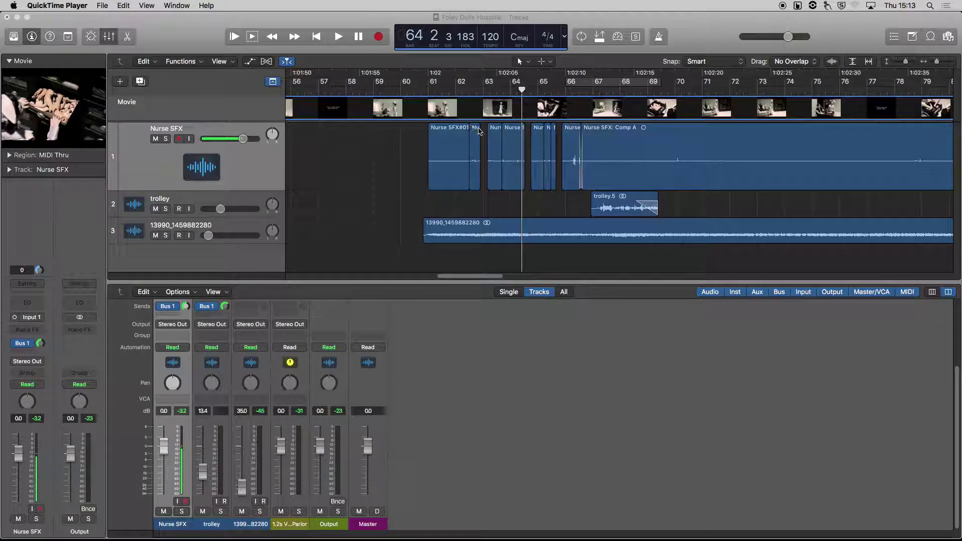
{"action": "scroll", "coordinate": [480, 132], "scroll_direction": "down", "scroll_amount": 10}
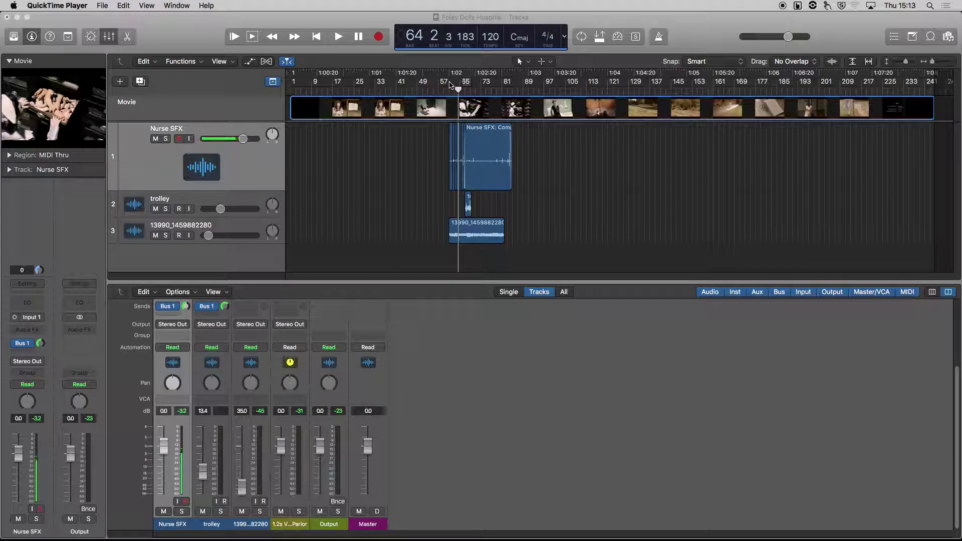
{"action": "left_click_drag", "start_coordinate": [450, 84], "coordinate": [511, 91]}
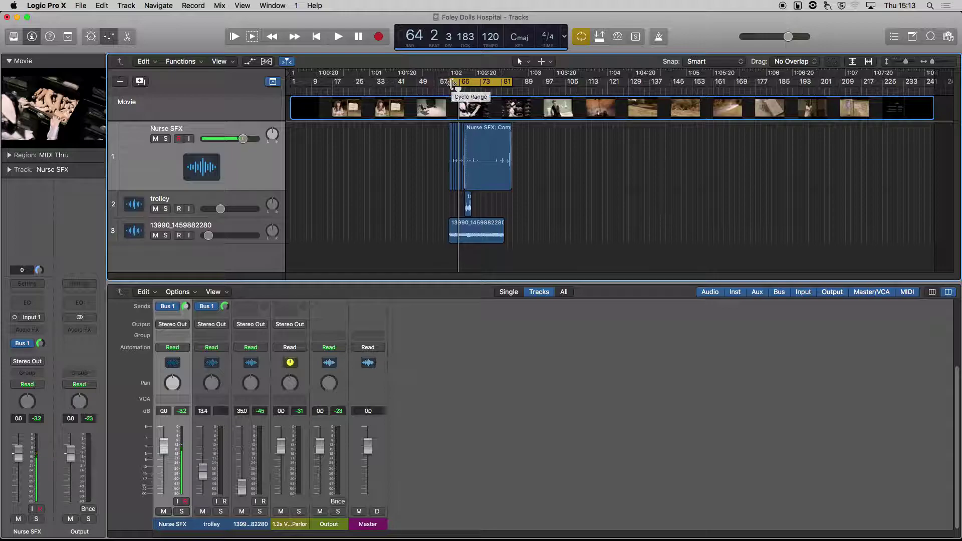
{"action": "left_click", "coordinate": [452, 83]}
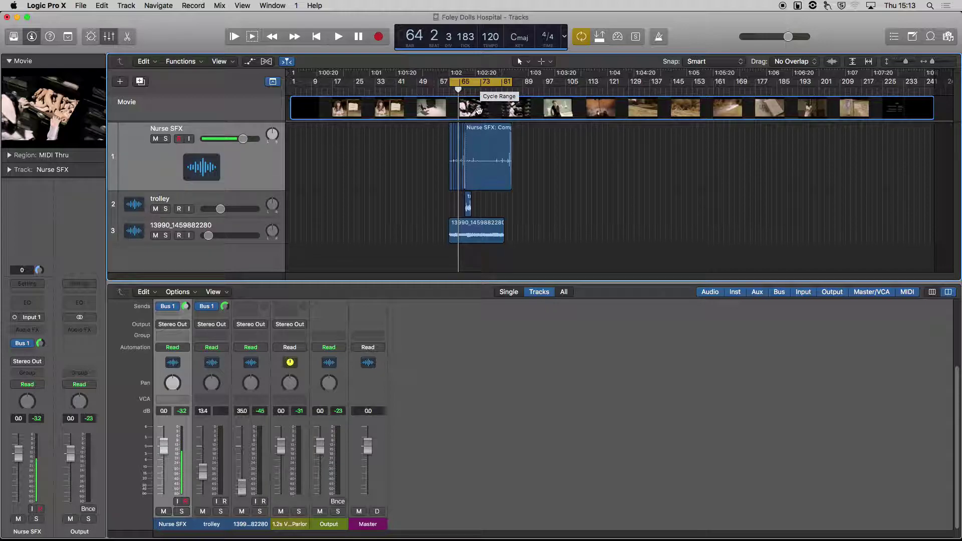
Play the cycle with the movie in a floating window, then pull the cycle's end back to bar 74
{"action": "key", "text": "space"}
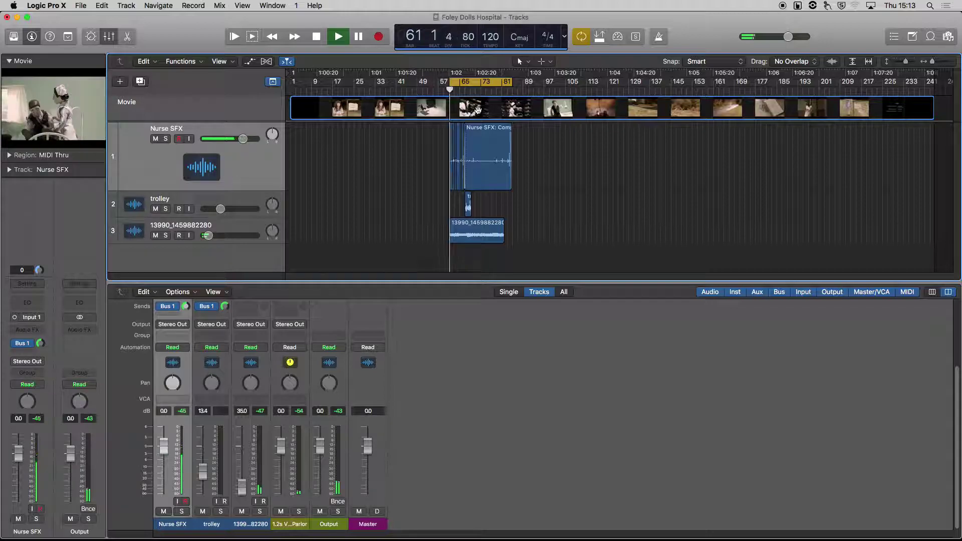
{"action": "key", "text": "XF86AudioRaiseVolume"}
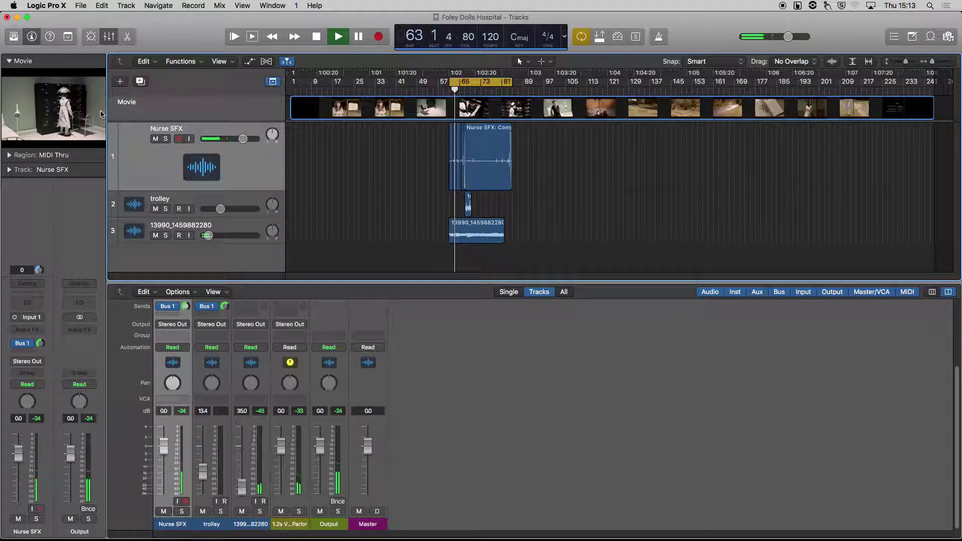
{"action": "left_click", "coordinate": [46, 105]}
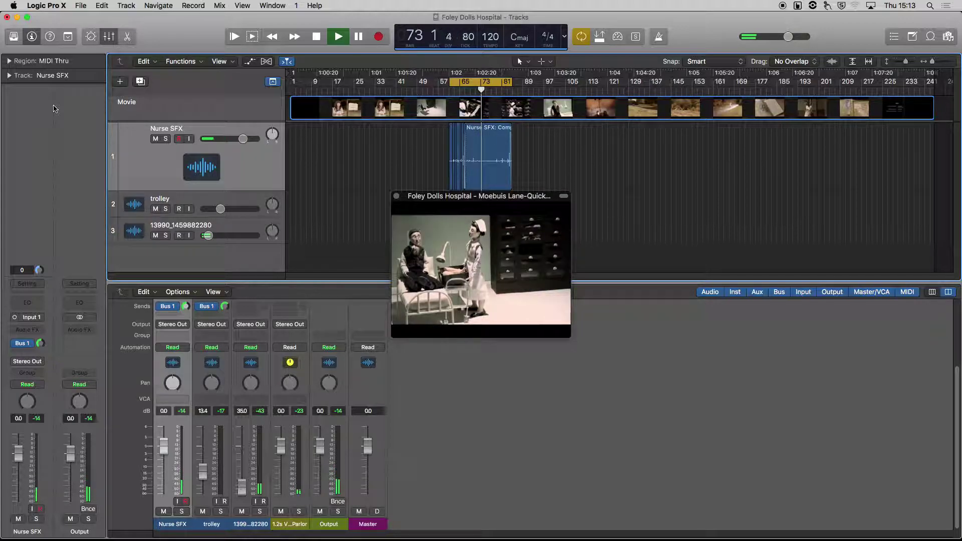
{"action": "key", "text": "space"}
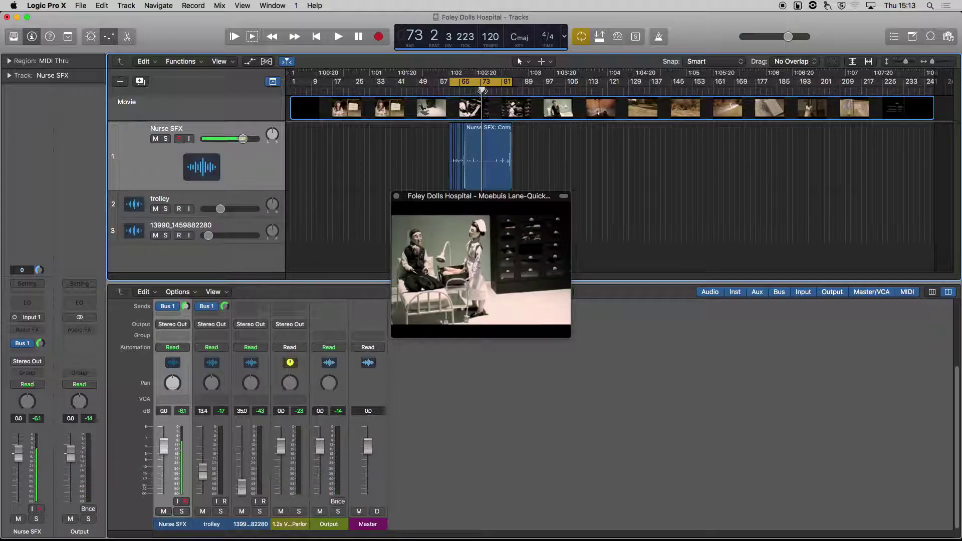
{"action": "left_click_drag", "start_coordinate": [504, 83], "coordinate": [483, 90]}
Add the Output channel as track 4 and set its automation lane to Volume at +0.0 dB
{"action": "left_click", "coordinate": [335, 524]}
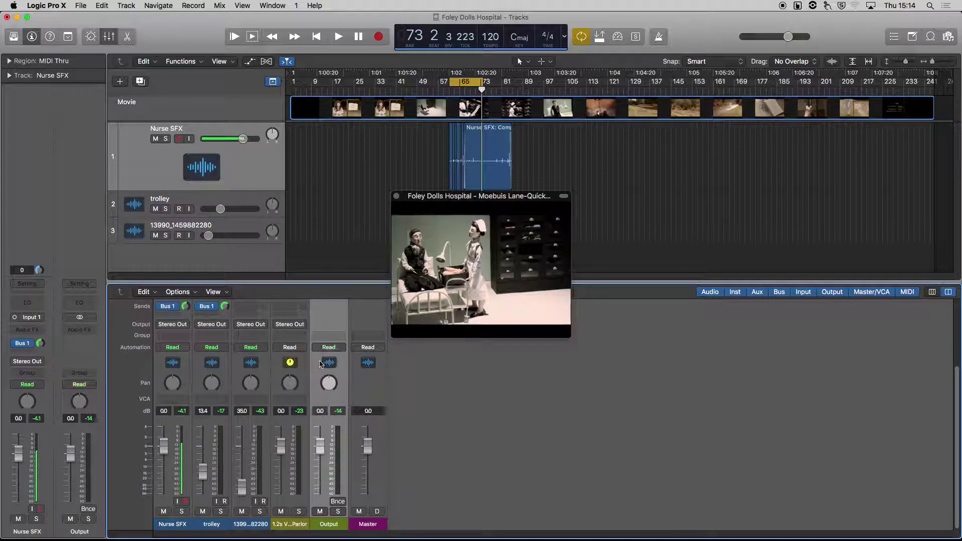
{"action": "left_click", "coordinate": [316, 348]}
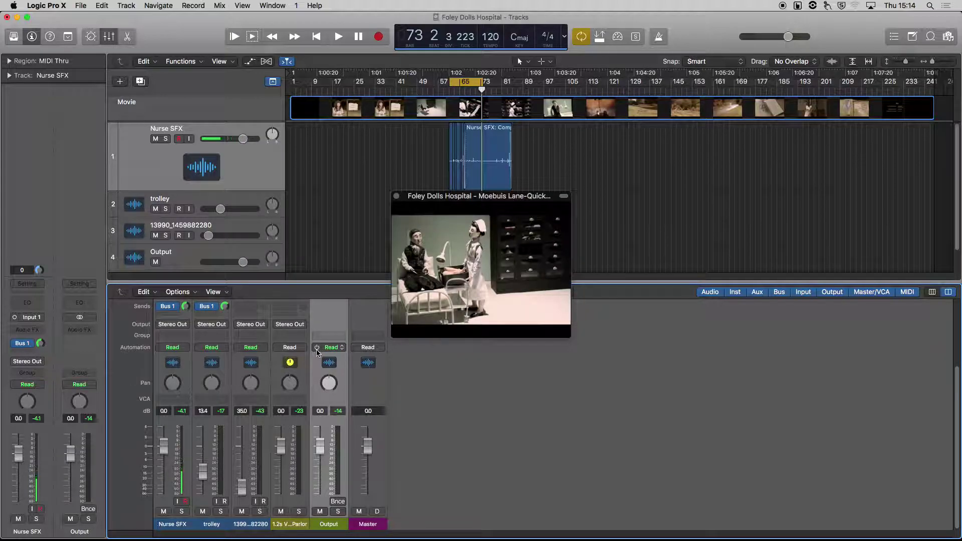
{"action": "left_click", "coordinate": [170, 263]}
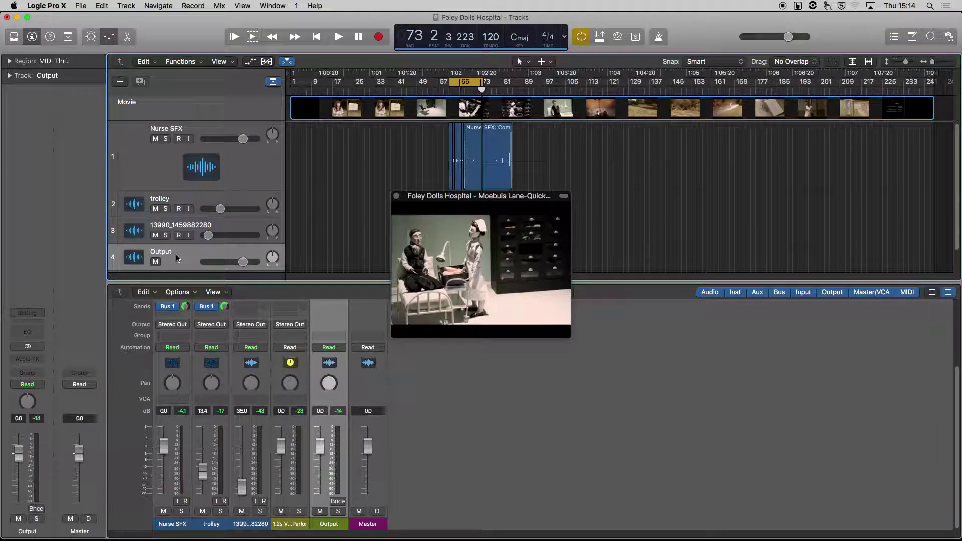
{"action": "key", "text": "a"}
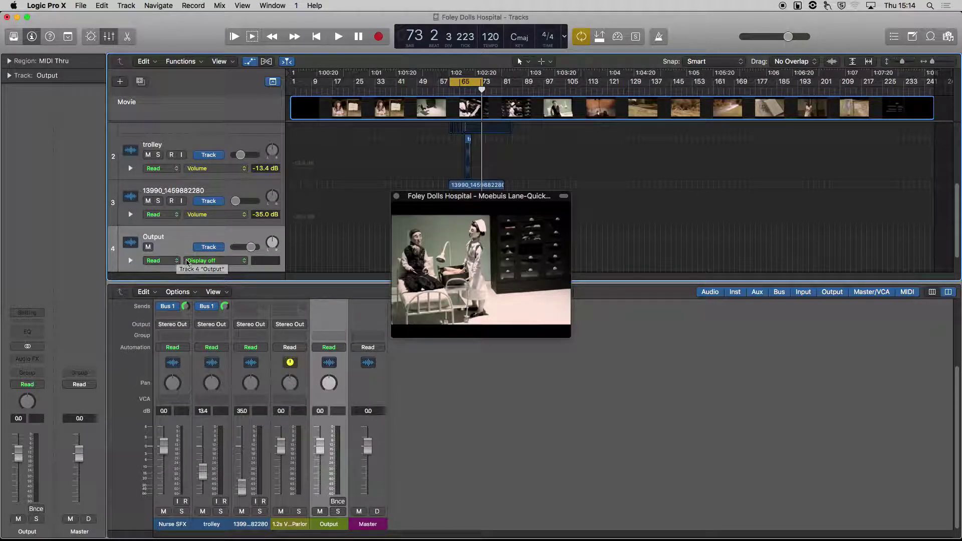
{"action": "left_click", "coordinate": [200, 260]}
{"action": "left_click", "coordinate": [205, 265]}
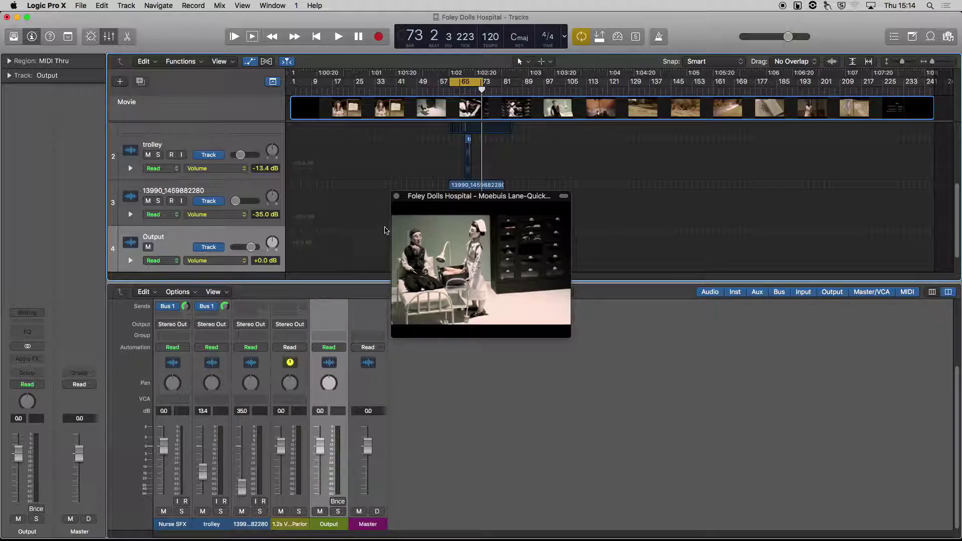
Add a silent -∞ dB volume point on the Output lane at bar 61
{"action": "left_click_drag", "start_coordinate": [425, 212], "coordinate": [597, 197]}
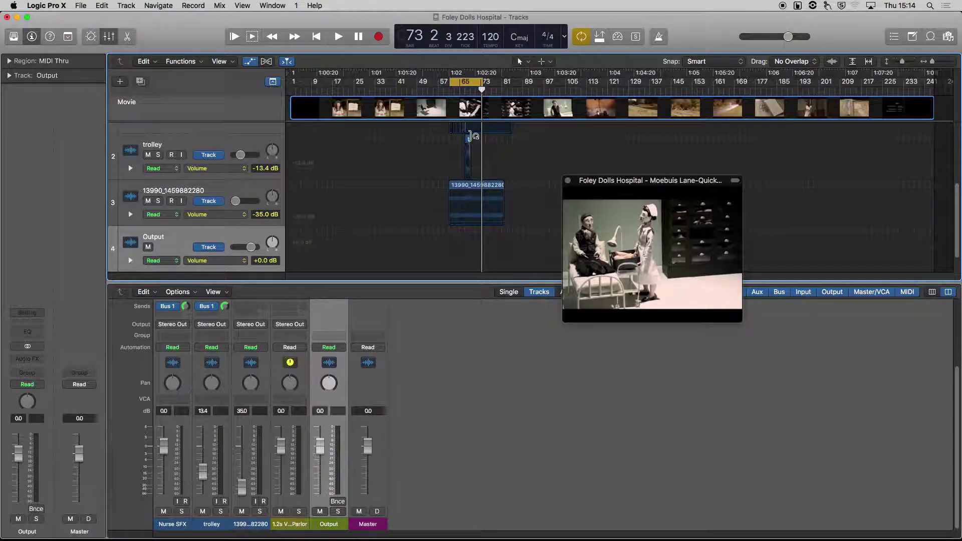
{"action": "scroll", "coordinate": [471, 136], "scroll_direction": "up", "scroll_amount": 10}
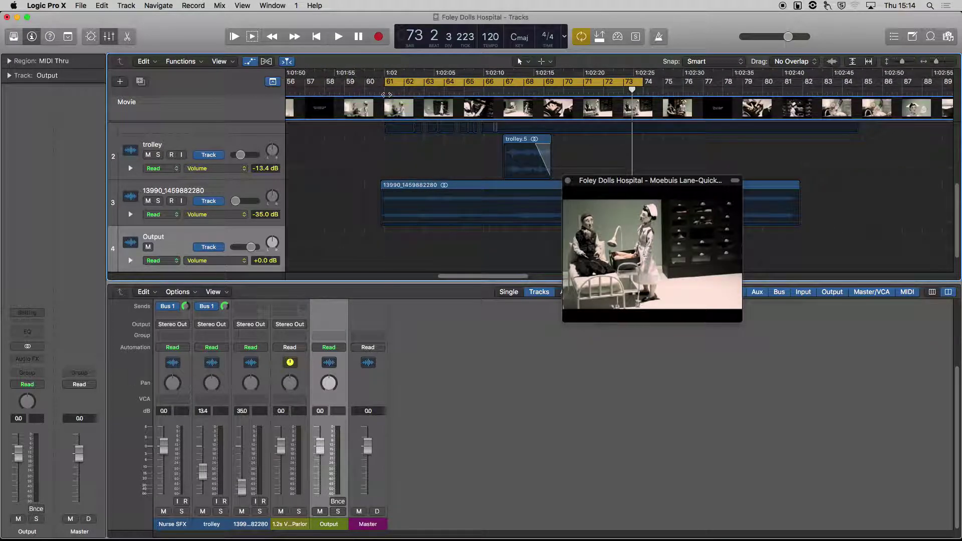
{"action": "left_click", "coordinate": [386, 94]}
{"action": "left_click", "coordinate": [388, 251]}
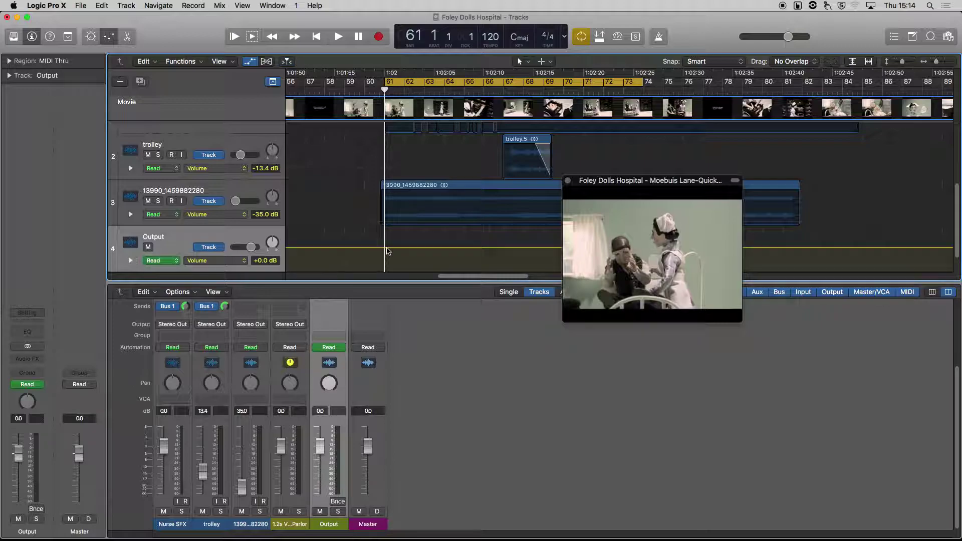
{"action": "left_click_drag", "start_coordinate": [388, 251], "coordinate": [404, 267]}
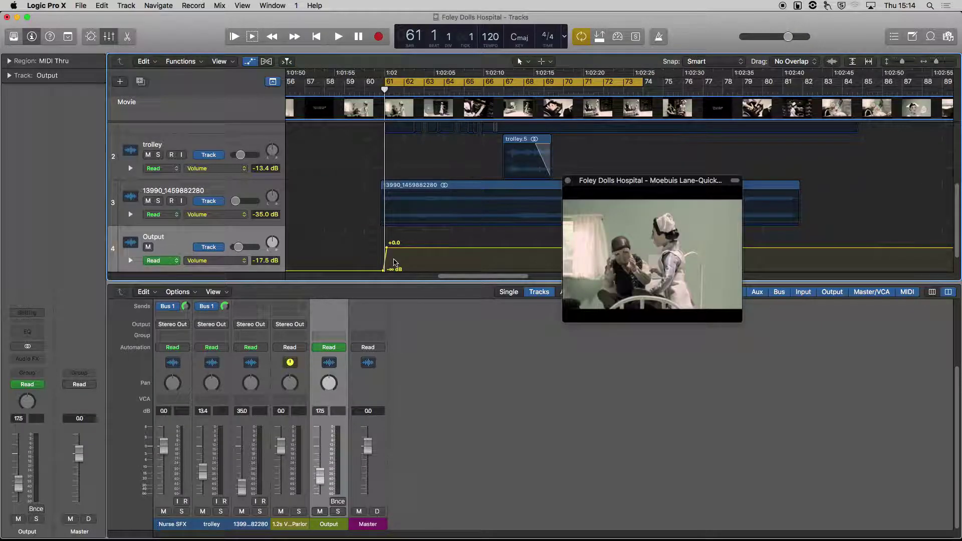
{"action": "key", "text": "super+Right"}
{"action": "key", "text": "super+Right"}
{"action": "key", "text": "super+Right"}
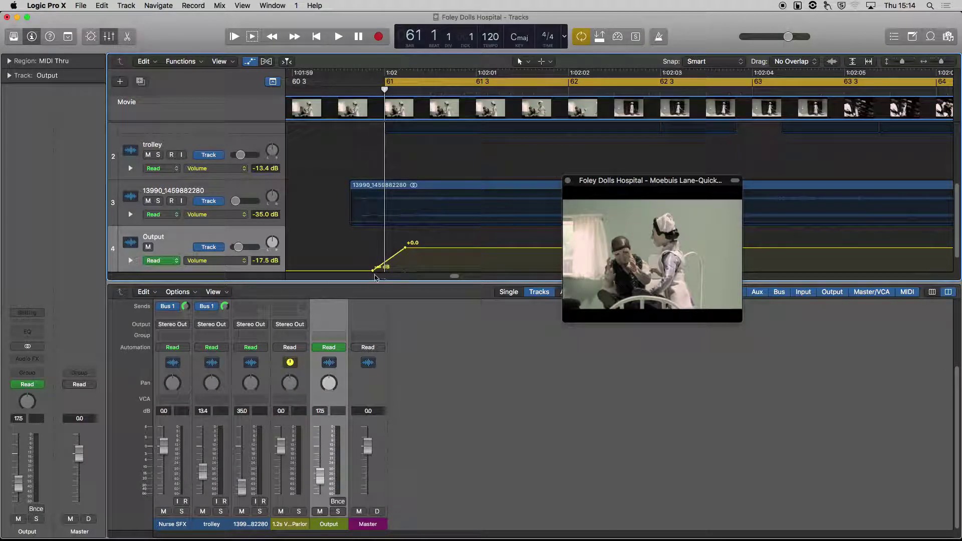
{"action": "left_click_drag", "start_coordinate": [373, 270], "coordinate": [385, 271]}
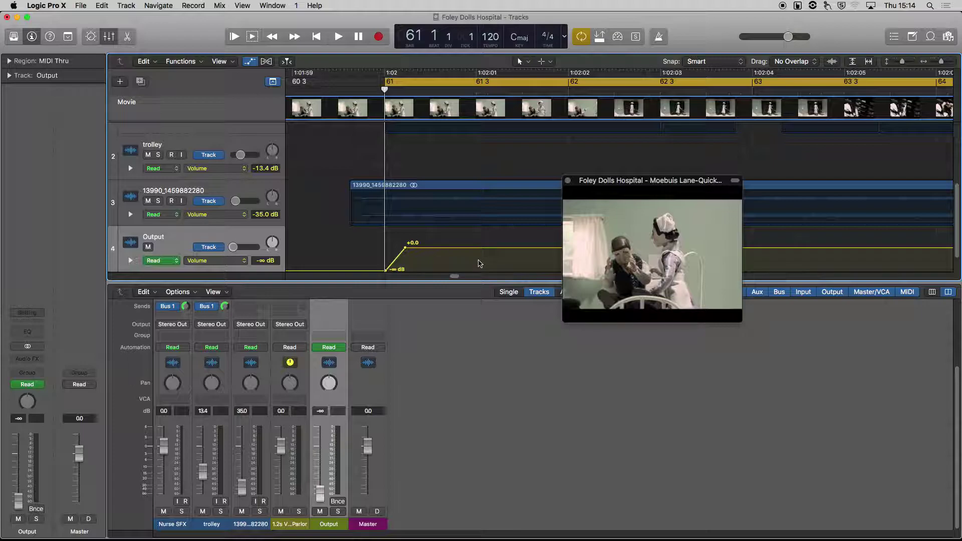
Move the +0.0 dB point later to lengthen the fade-in, and play it back from bar 61
{"action": "key", "text": "space"}
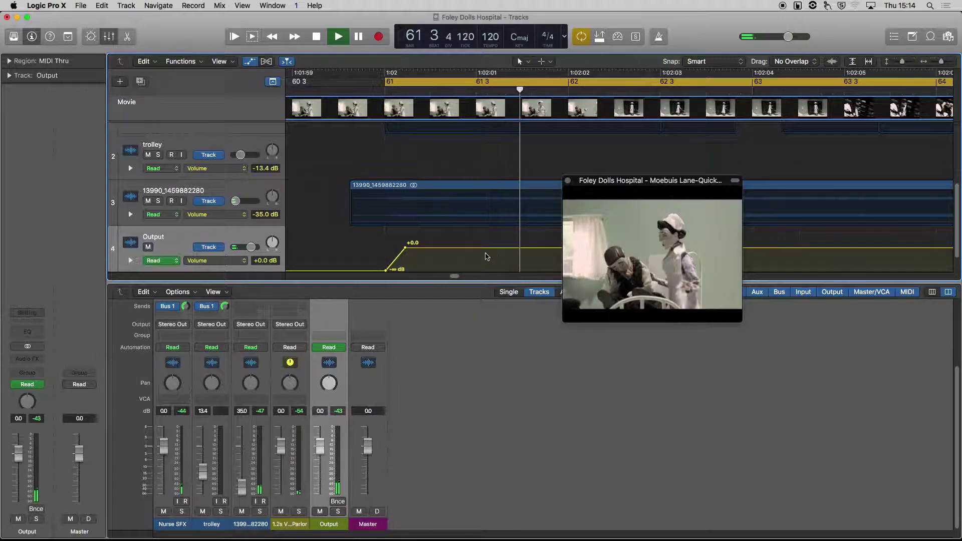
{"action": "left_click_drag", "start_coordinate": [405, 248], "coordinate": [474, 248]}
{"action": "key", "text": "space"}
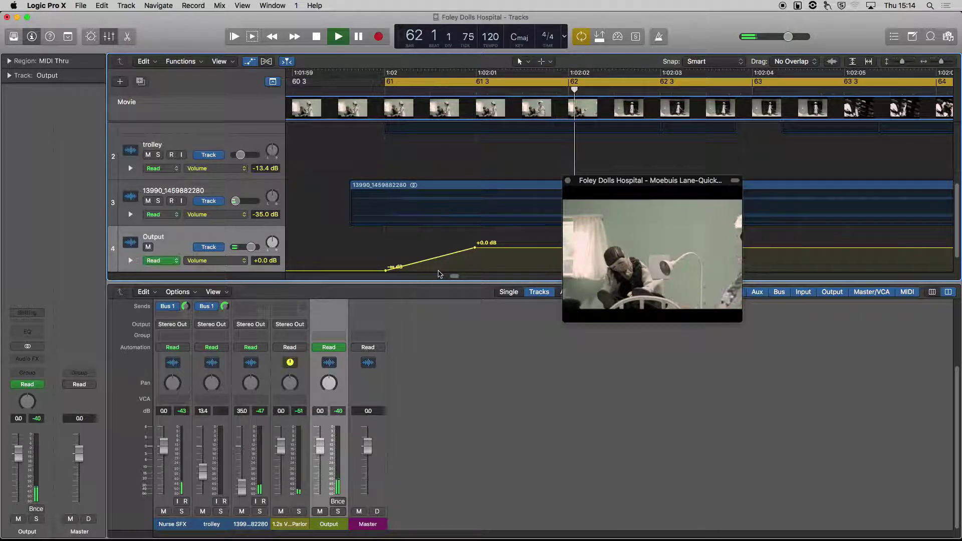
{"action": "key", "text": "space"}
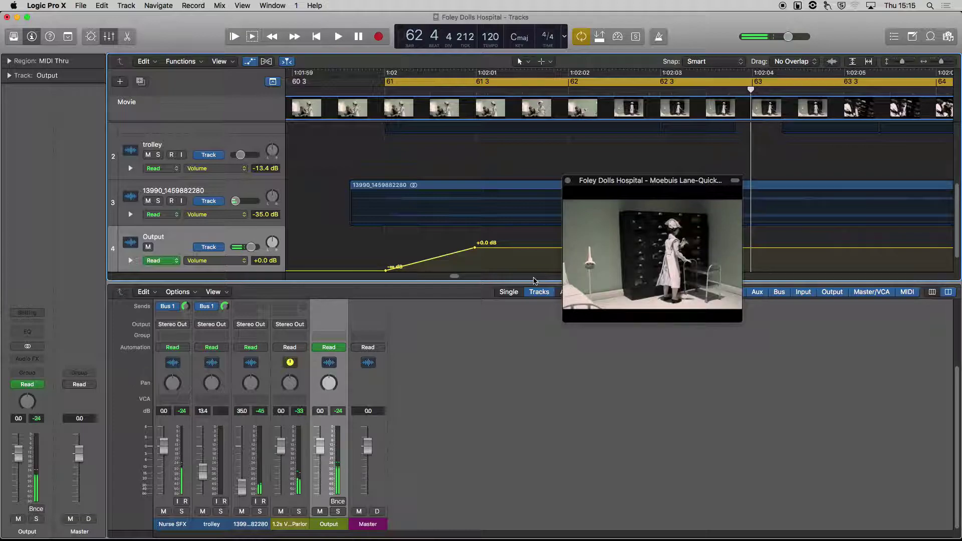
{"action": "scroll", "coordinate": [530, 240], "scroll_direction": "right", "scroll_amount": 15}
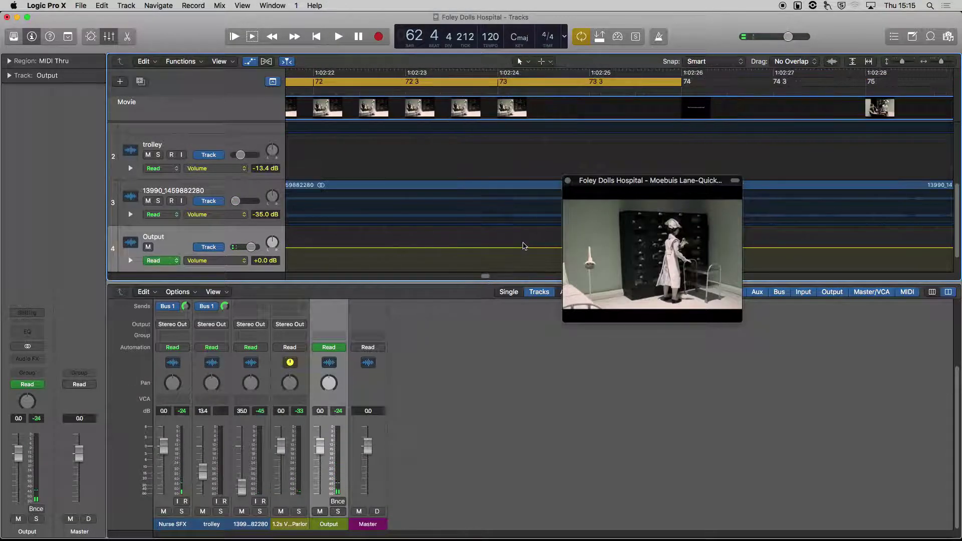
Add an Output volume fade-out, dropping to -∞ dB at bar 74 from a point just after bar 73
{"action": "scroll", "coordinate": [521, 248], "scroll_direction": "left", "scroll_amount": 3}
{"action": "left_click_drag", "start_coordinate": [722, 222], "coordinate": [452, 231]}
{"action": "left_click", "coordinate": [656, 91]}
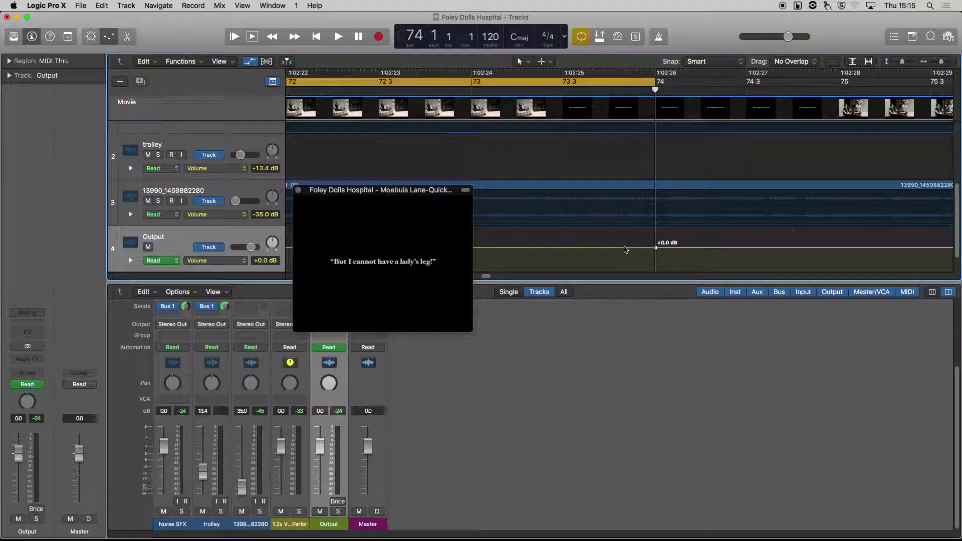
{"action": "left_click", "coordinate": [625, 247]}
{"action": "left_click_drag", "start_coordinate": [658, 247], "coordinate": [656, 273]}
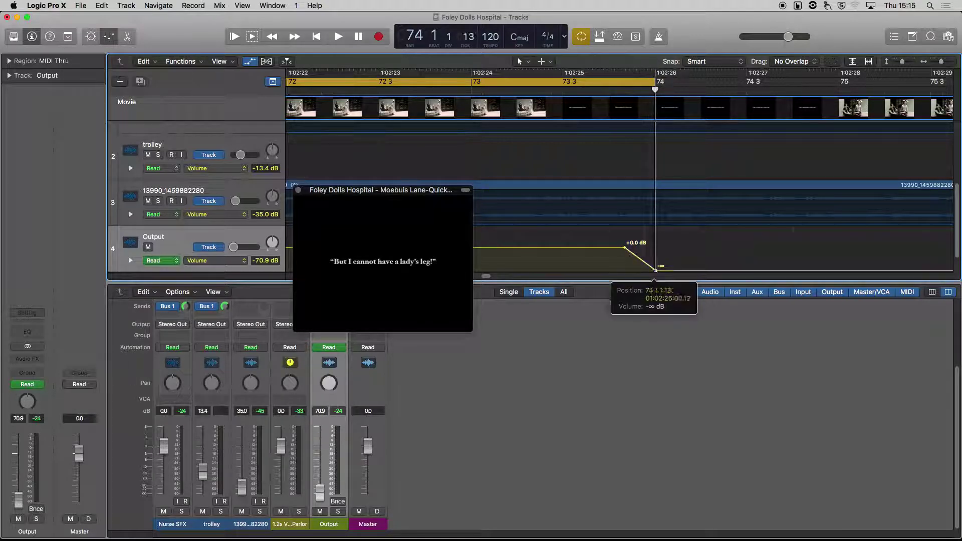
{"action": "left_click_drag", "start_coordinate": [625, 247], "coordinate": [498, 247]}
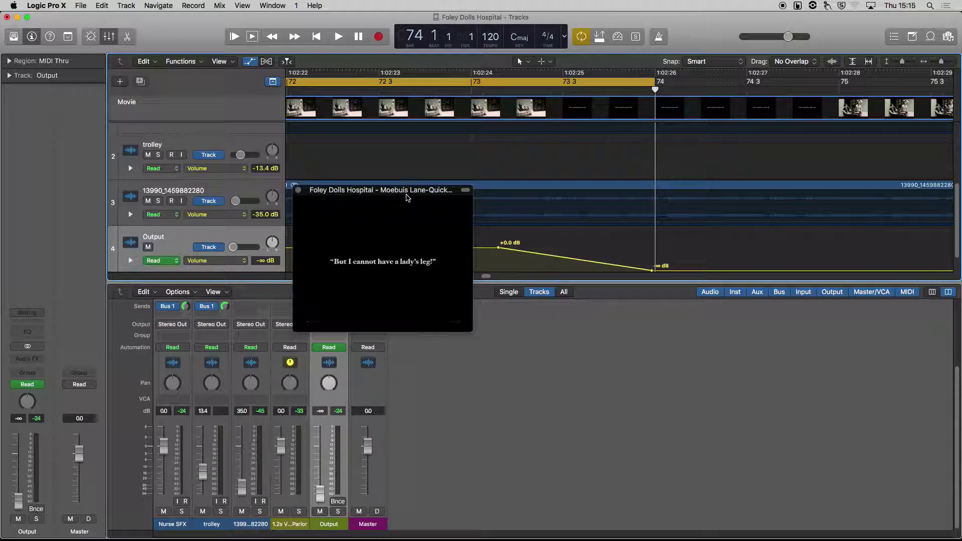
Move the movie preview below the tracks and play from bar 71 with Cycle off
{"action": "left_click_drag", "start_coordinate": [408, 190], "coordinate": [540, 278]}
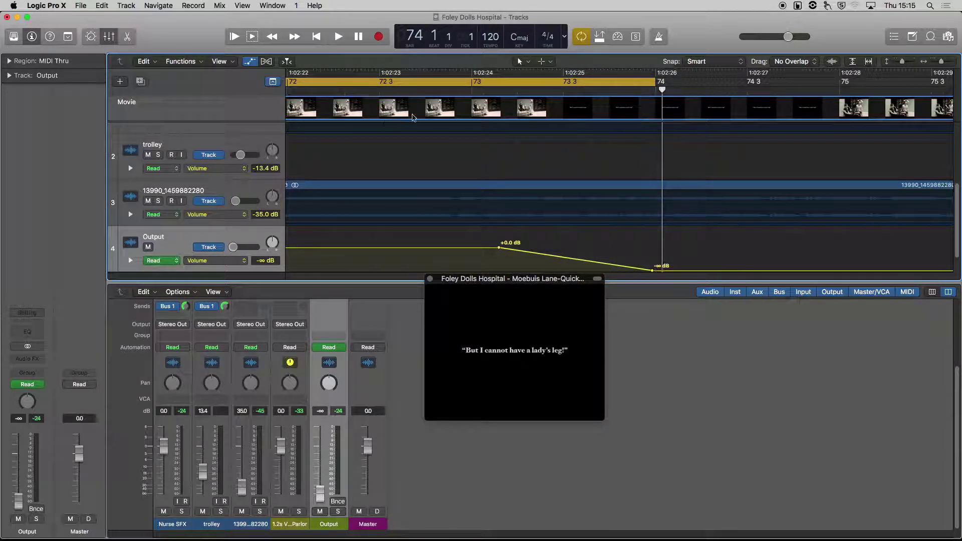
{"action": "scroll", "coordinate": [494, 109], "scroll_direction": "left", "scroll_amount": 5}
{"action": "left_click", "coordinate": [480, 92]}
{"action": "key", "text": "c"}
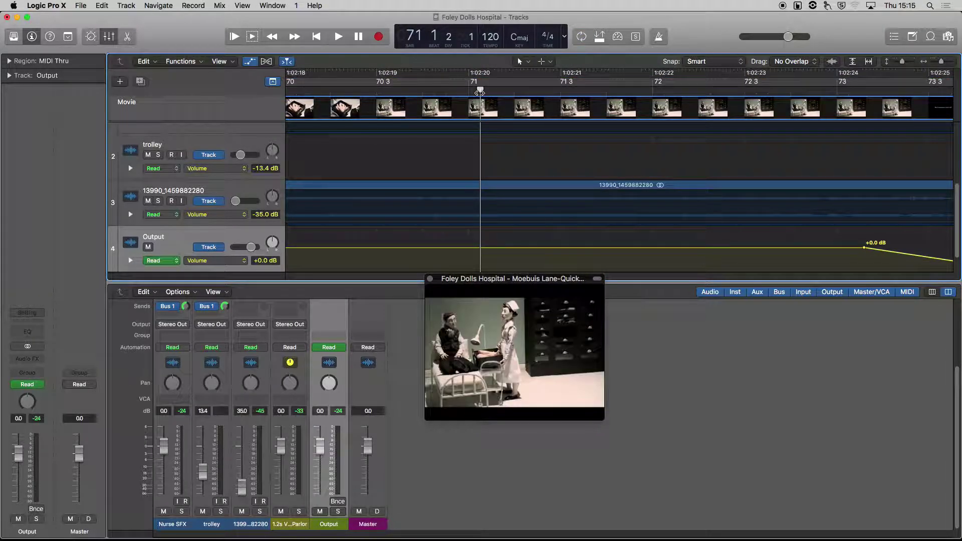
{"action": "key", "text": "space"}
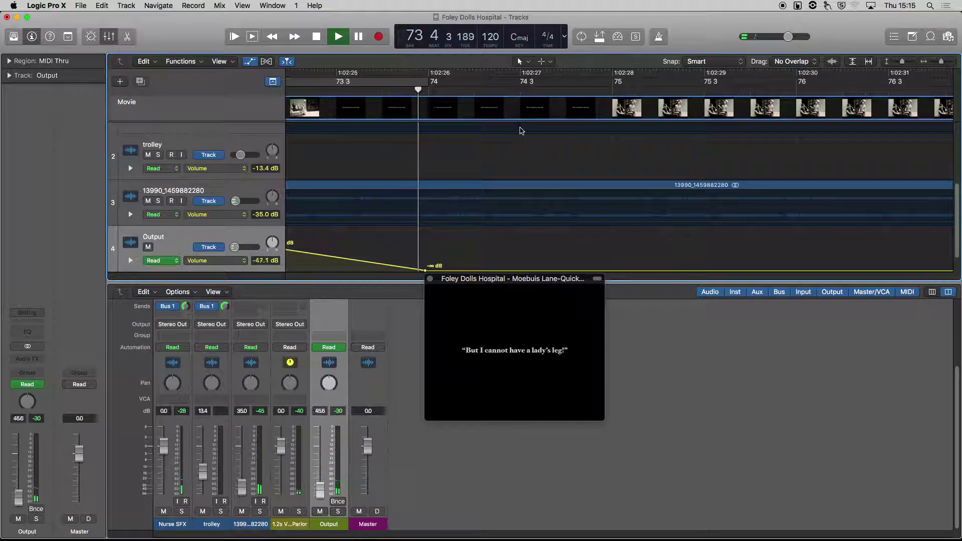
{"action": "key", "text": "space"}
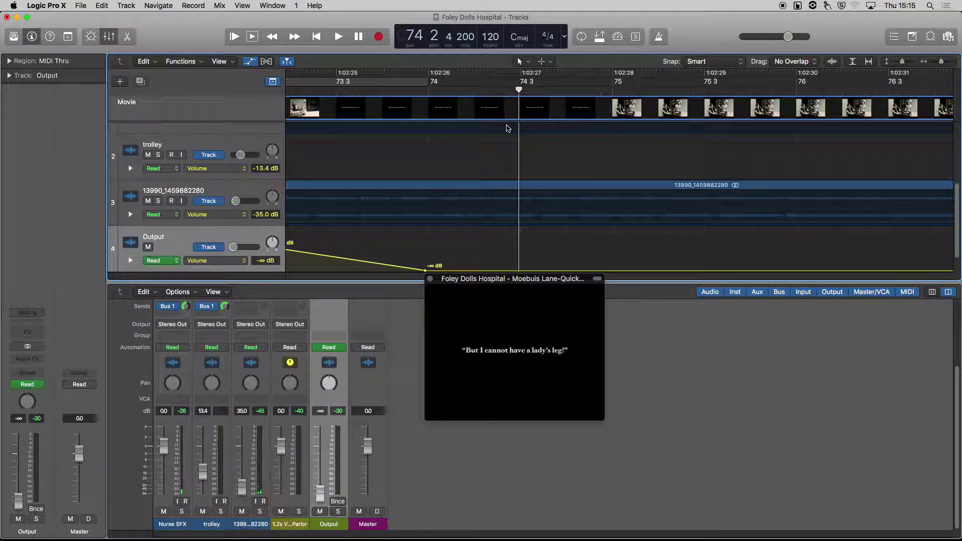
{"action": "scroll", "coordinate": [417, 224], "scroll_direction": "left", "scroll_amount": 3}
{"action": "scroll", "coordinate": [417, 224], "scroll_direction": "left", "scroll_amount": 2}
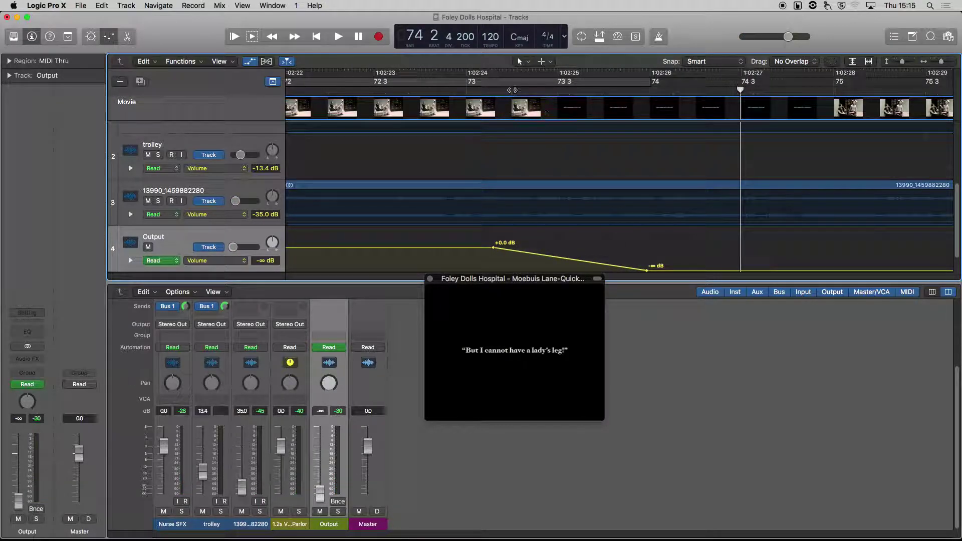
Turn the cycle range back on and zoom out the timeline
{"action": "left_click", "coordinate": [512, 82]}
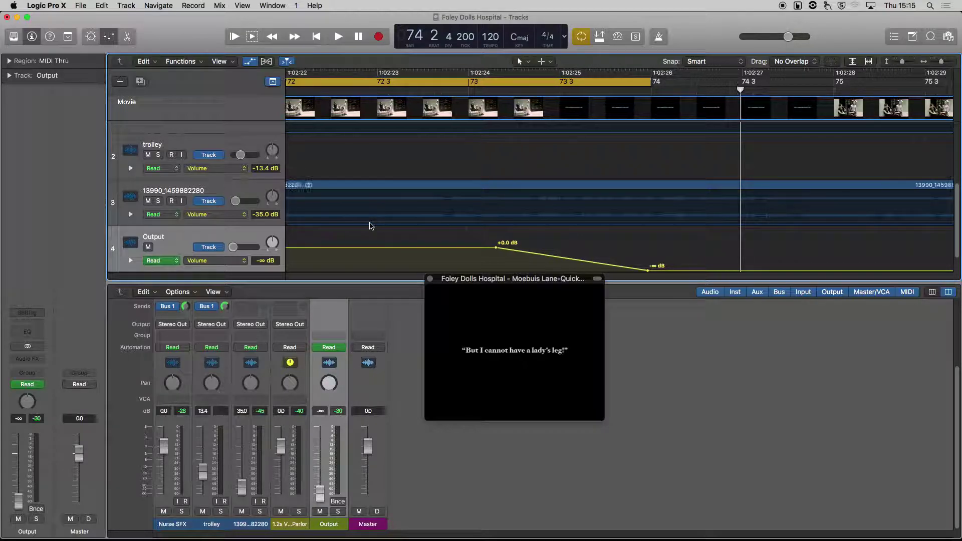
{"action": "key", "text": "super+Left"}
{"action": "key", "text": "super+Left"}
{"action": "key", "text": "super+Left"}
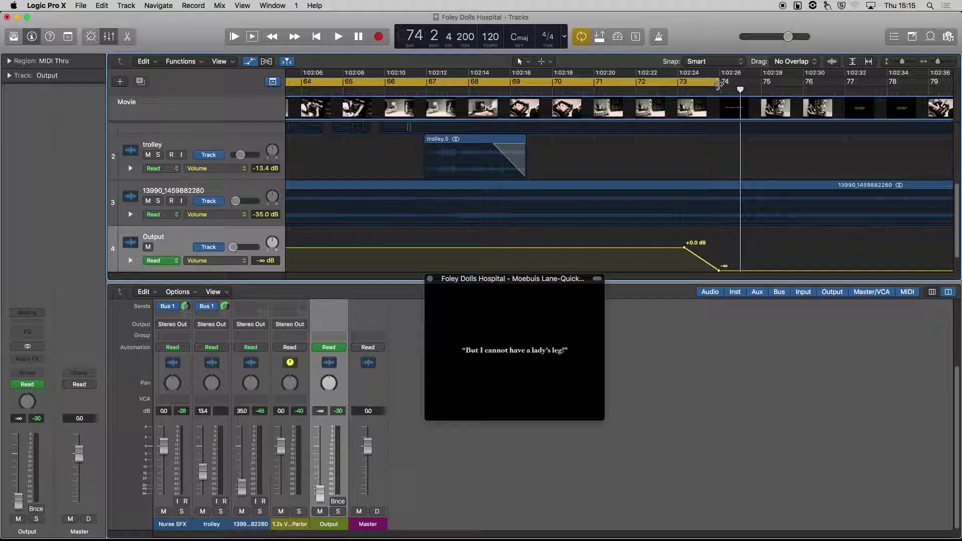
{"action": "scroll", "coordinate": [485, 132], "scroll_direction": "left", "scroll_amount": 5}
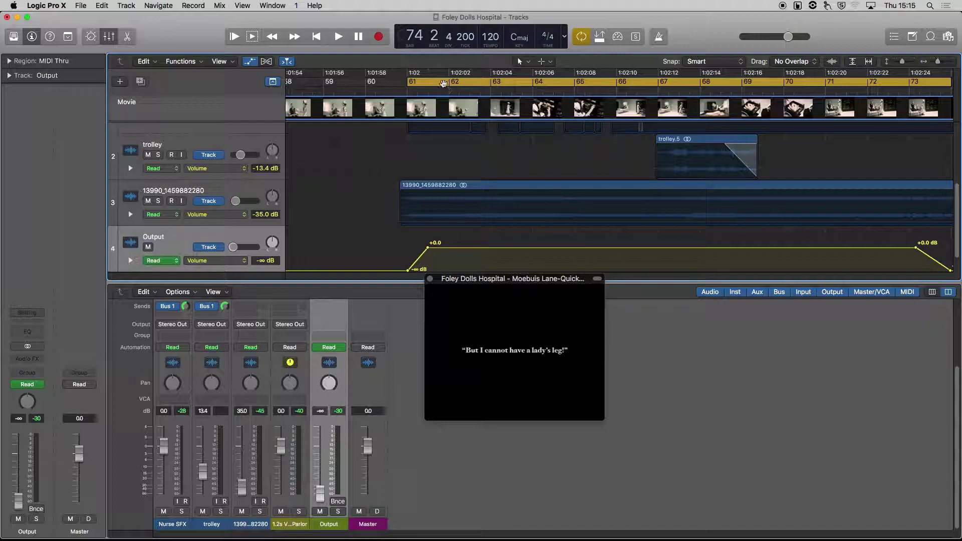
Choose File > Movie > Export Audio to Movie…
{"action": "left_click", "coordinate": [81, 6]}
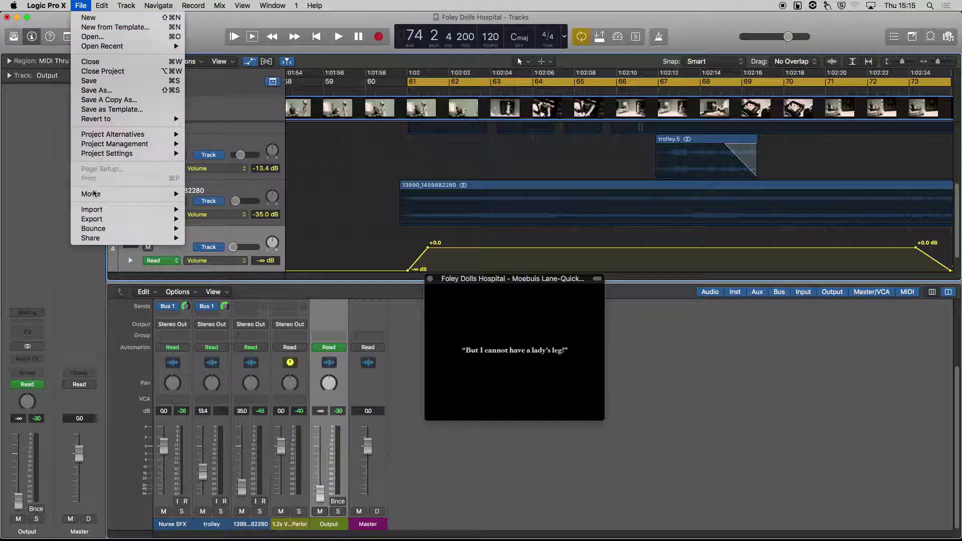
{"action": "mouse_move", "coordinate": [96, 197]}
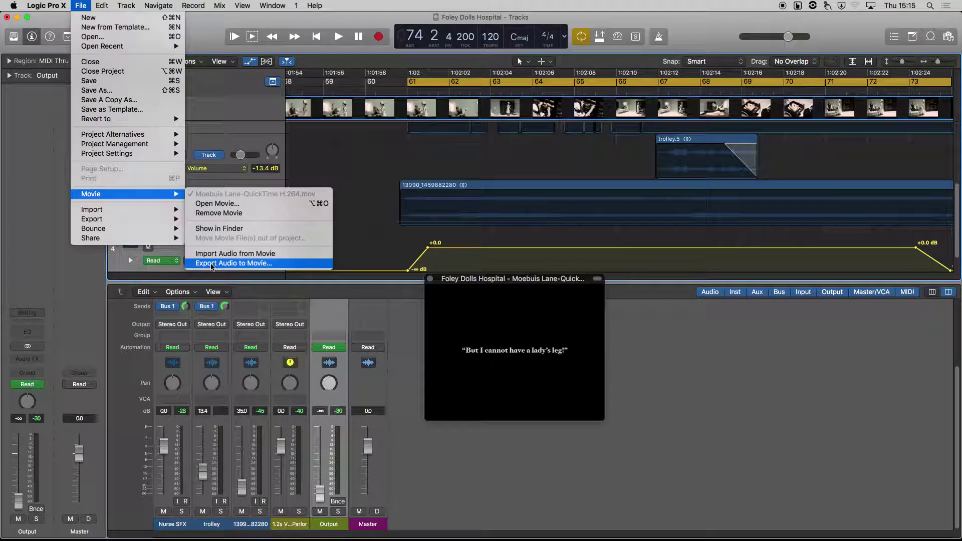
{"action": "left_click", "coordinate": [211, 264]}
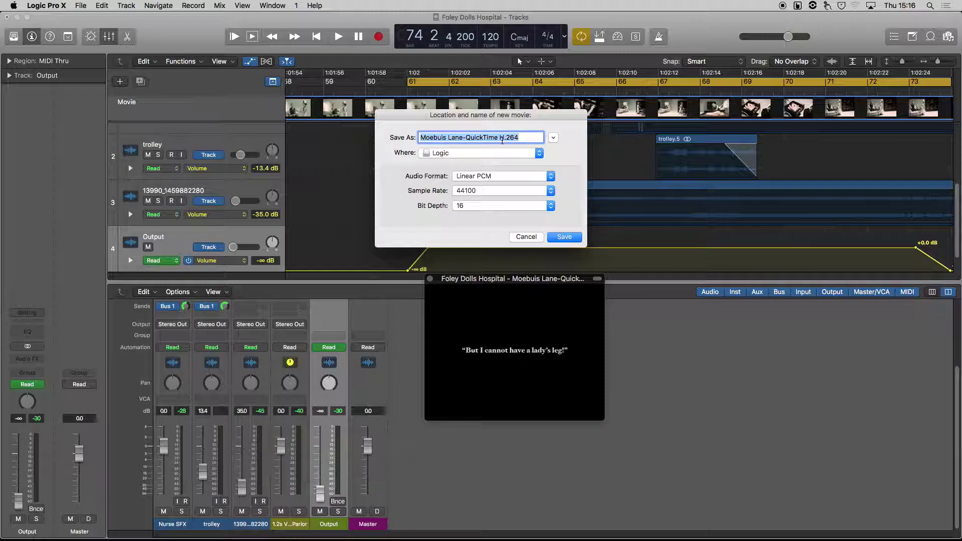
Save the audio-to-movie export as 'Eds Dolls Hospital Foley Work' on the Logic drive
{"action": "type", "text": "Ed"}
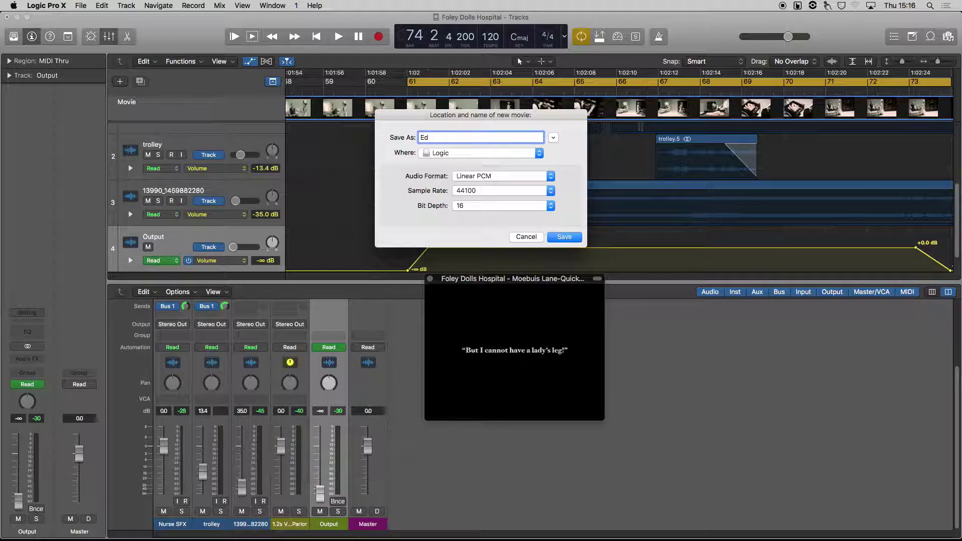
{"action": "type", "text": "s Dolls Hospital Foley Work"}
{"action": "left_click", "coordinate": [431, 155]}
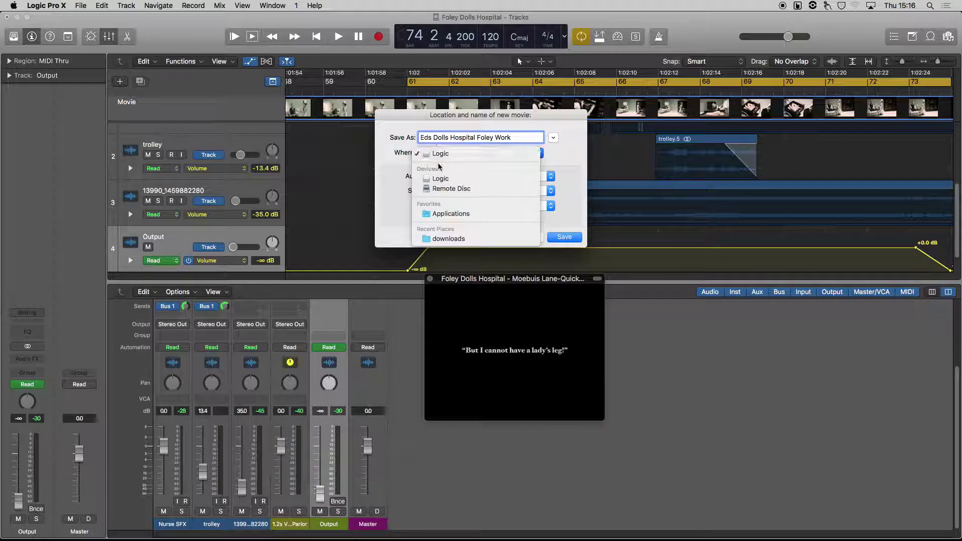
{"action": "left_click", "coordinate": [449, 153]}
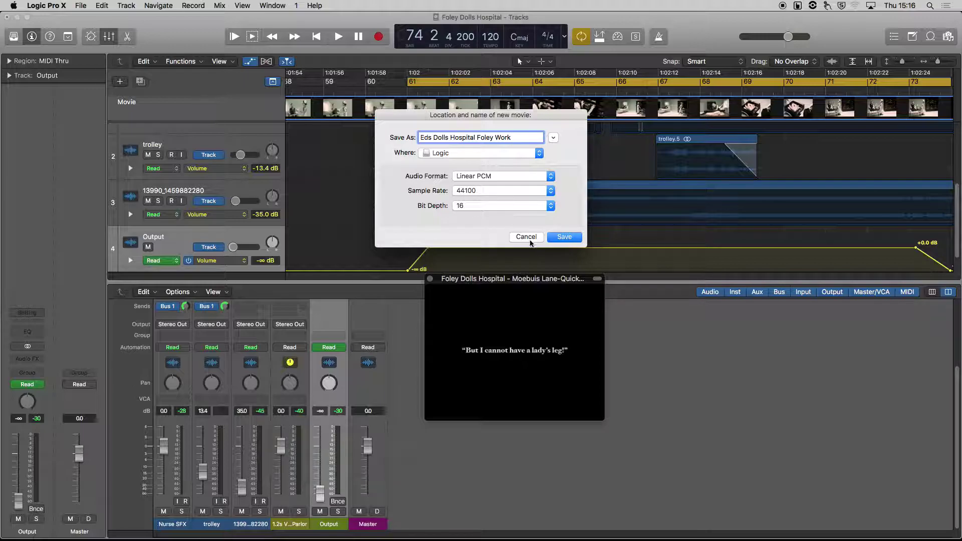
{"action": "left_click", "coordinate": [564, 238]}
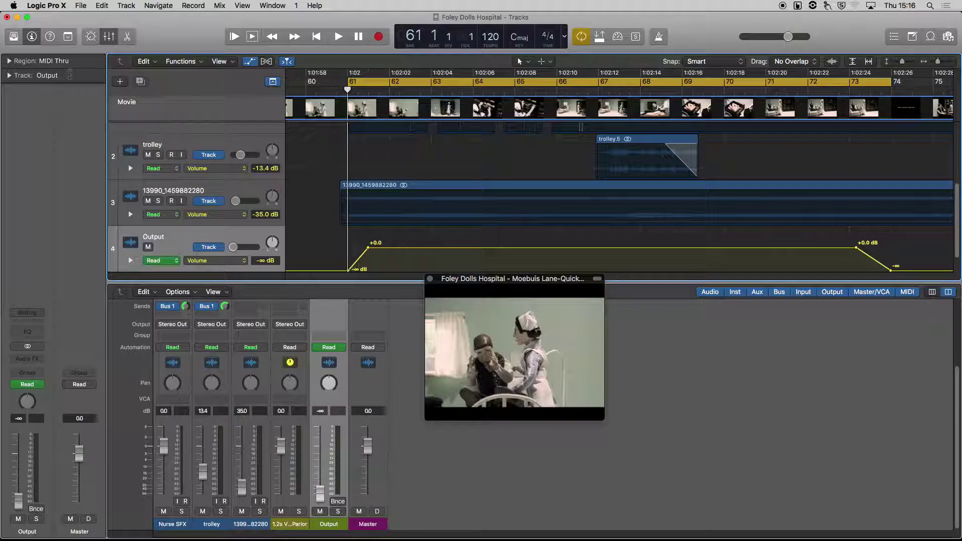
In a new Finder window, browse the Logic drive and select Eds Dolls Hospital Foley Work.mov
{"action": "key", "text": "super+Tab"}
{"action": "key", "text": "super+Tab"}
{"action": "key", "text": "super+Tab"}
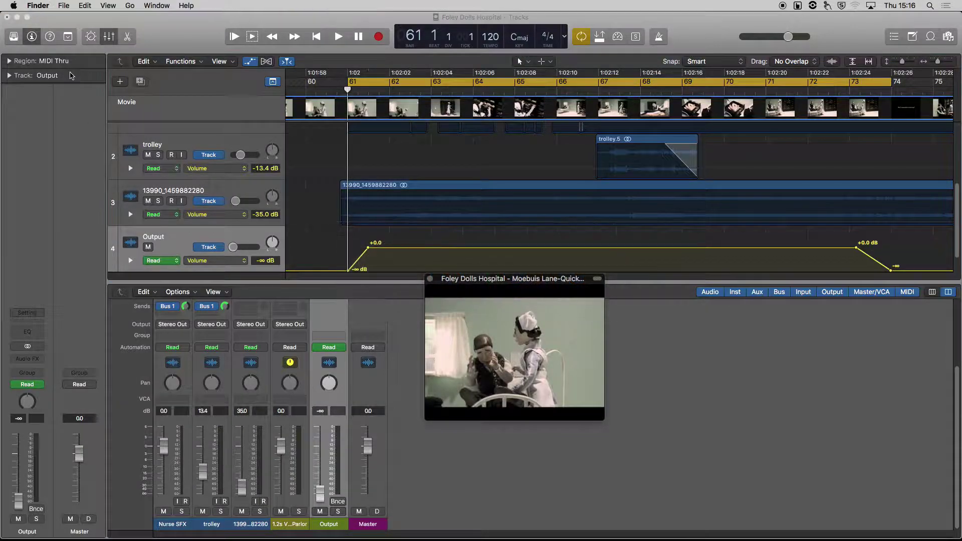
{"action": "key", "text": "super+n"}
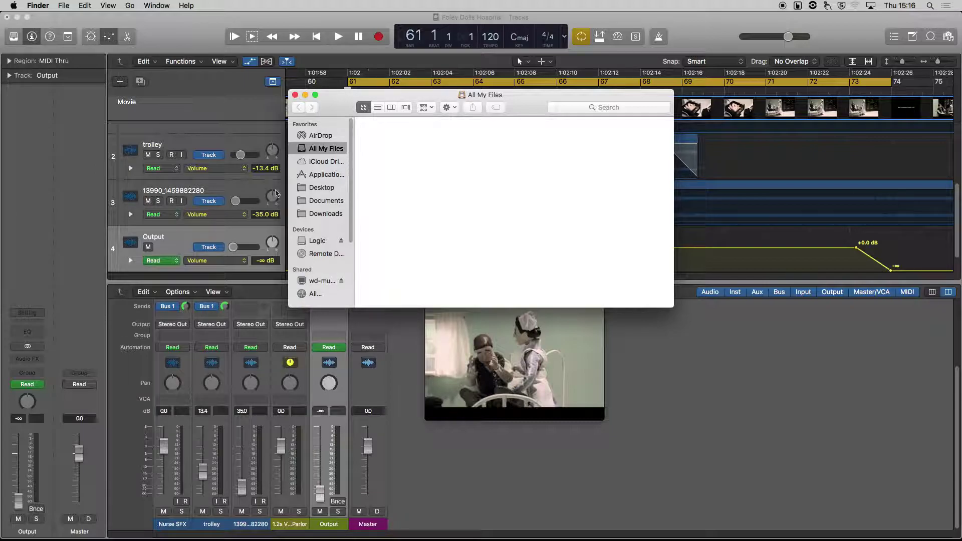
{"action": "left_click", "coordinate": [319, 242]}
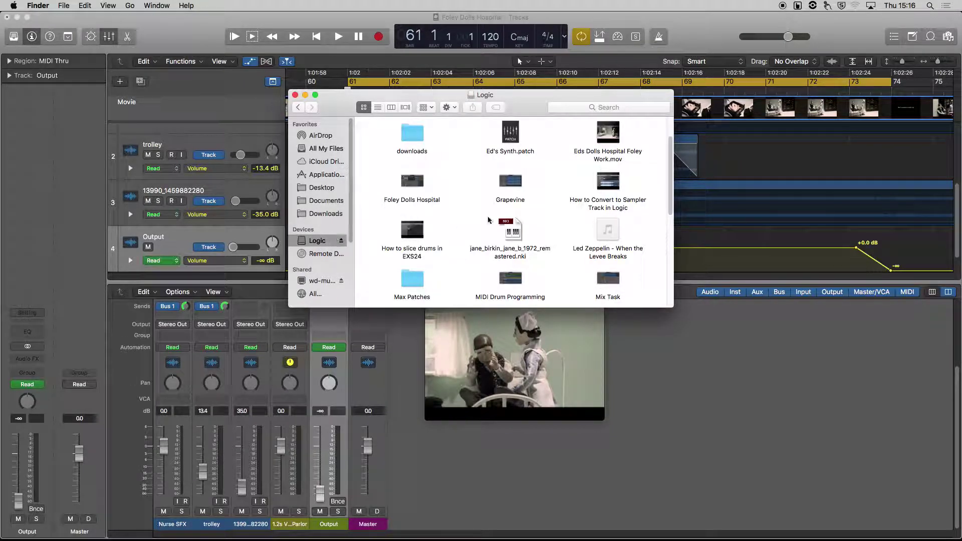
{"action": "left_click", "coordinate": [607, 154]}
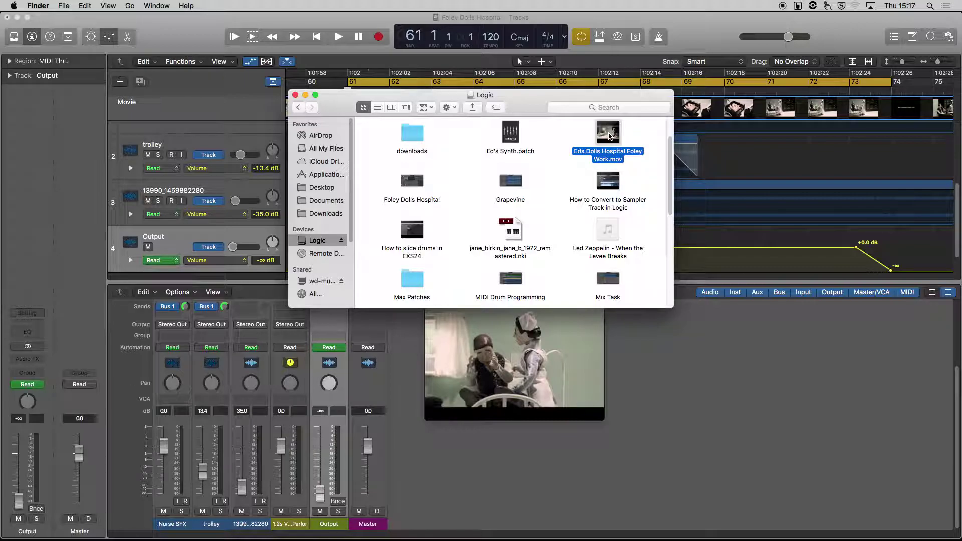
Play Eds Dolls Hospital Foley Work.mov through in QuickTime Player to check the Foley soundtrack
{"action": "double_click", "coordinate": [608, 133]}
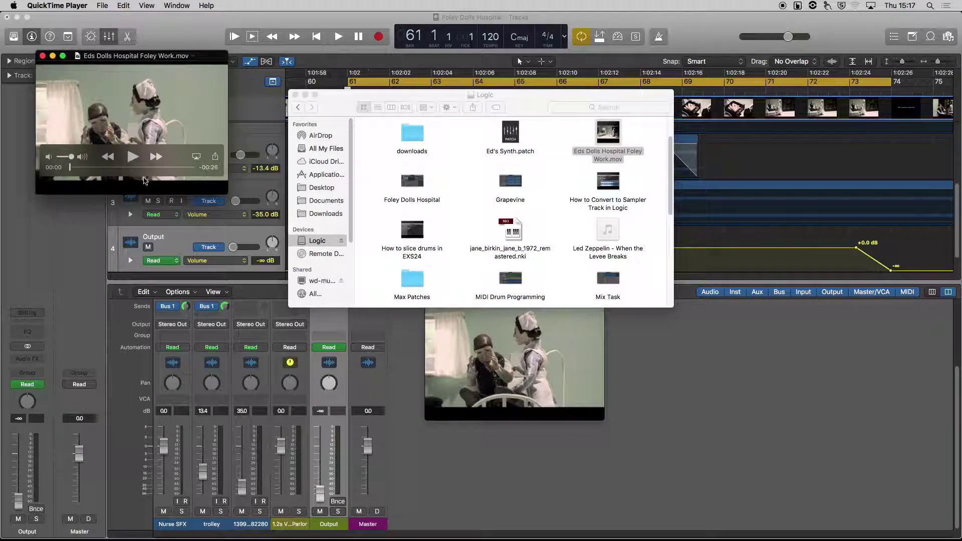
{"action": "left_click", "coordinate": [133, 157]}
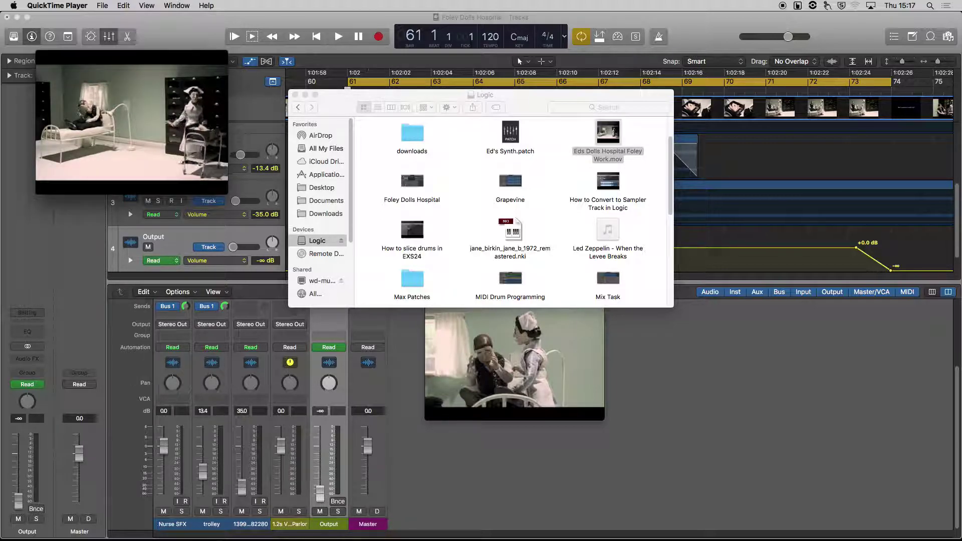
{"action": "mouse_move", "coordinate": [161, 135]}
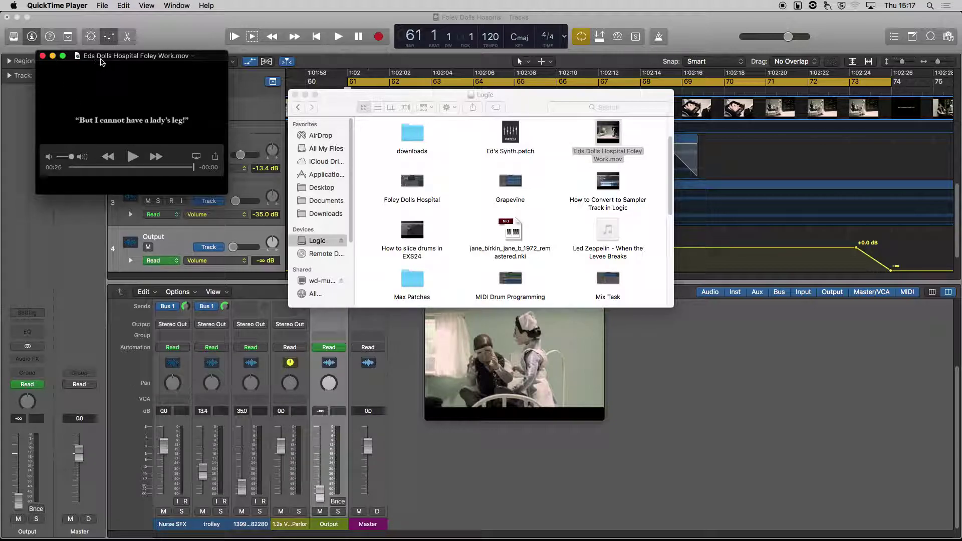
{"action": "left_click", "coordinate": [110, 57]}
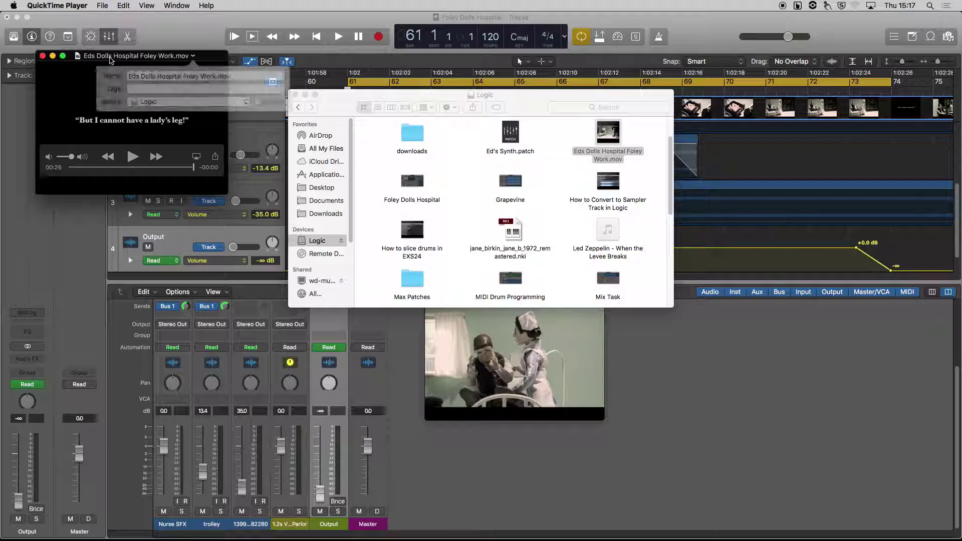
{"action": "left_click", "coordinate": [79, 88]}
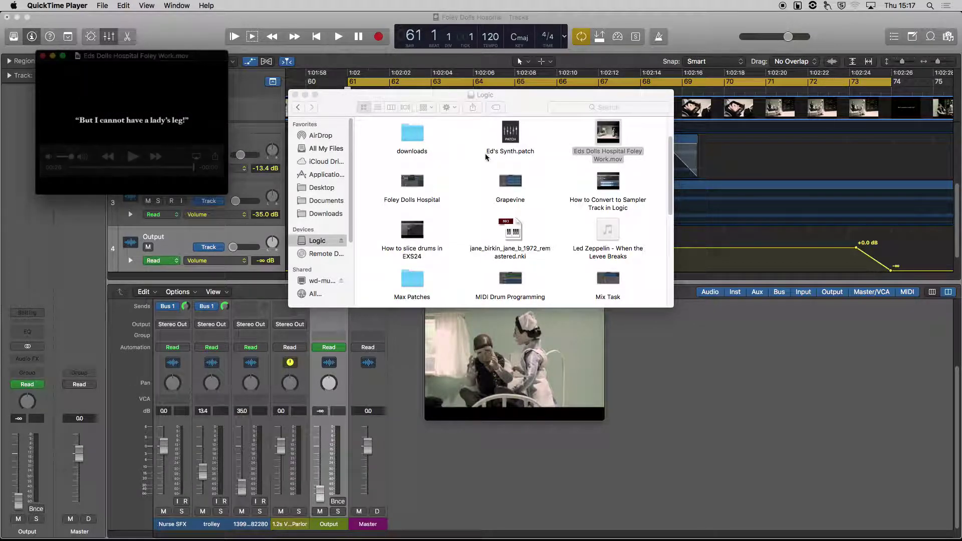
{"action": "left_click", "coordinate": [614, 140]}
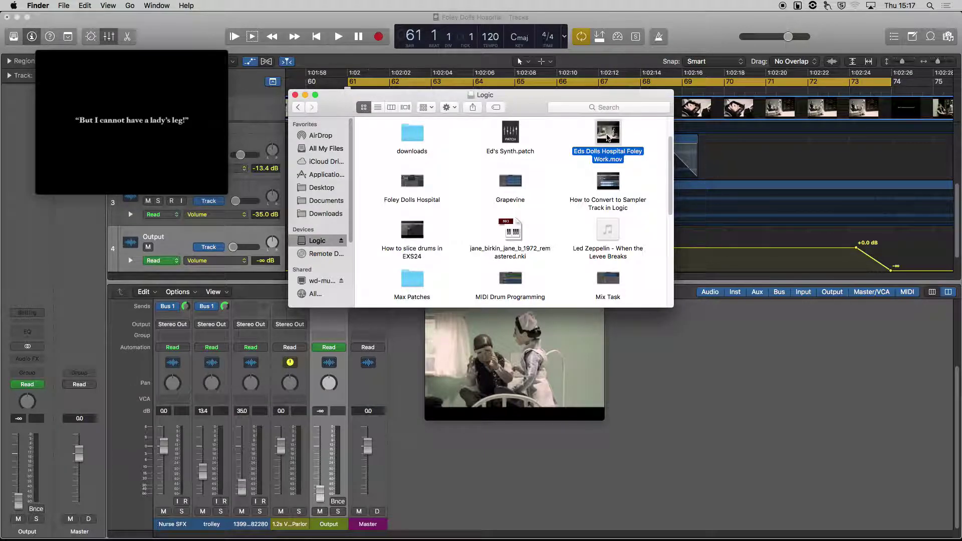
Search Google for 'youtube' in a new Chrome tab and open the YouTube homepage
{"action": "key", "text": "super+Tab"}
{"action": "key", "text": "super+Tab"}
{"action": "key", "text": "super+Tab"}
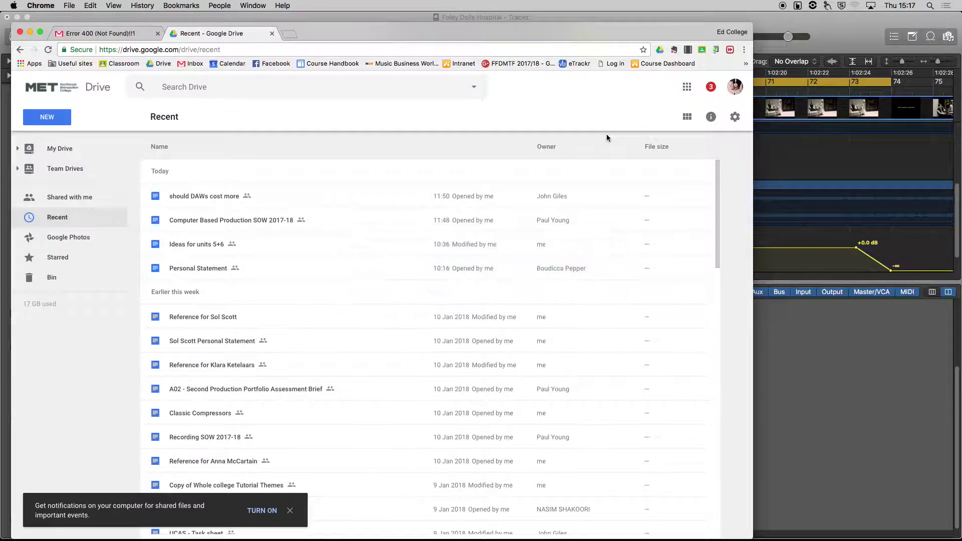
{"action": "left_click", "coordinate": [288, 34]}
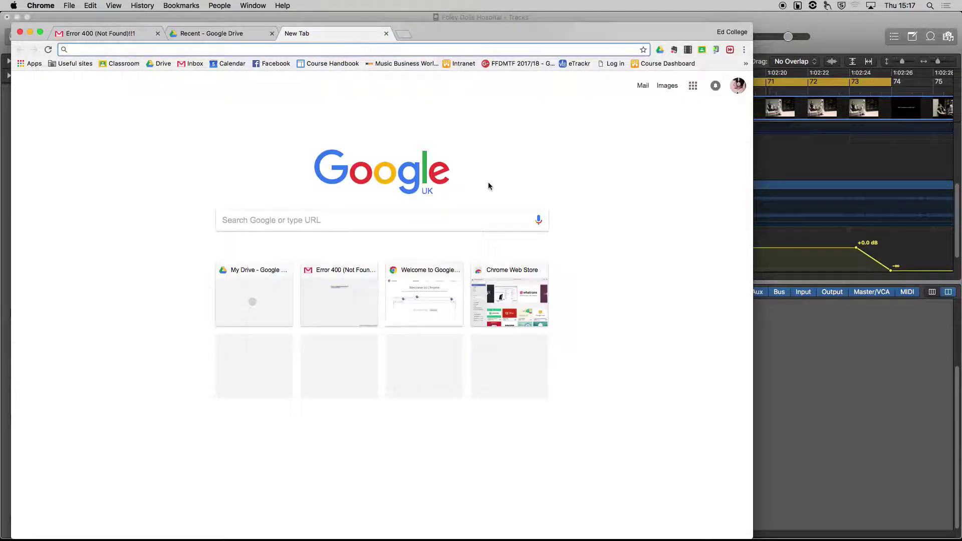
{"action": "type", "text": "youtube"}
{"action": "key", "text": "Return"}
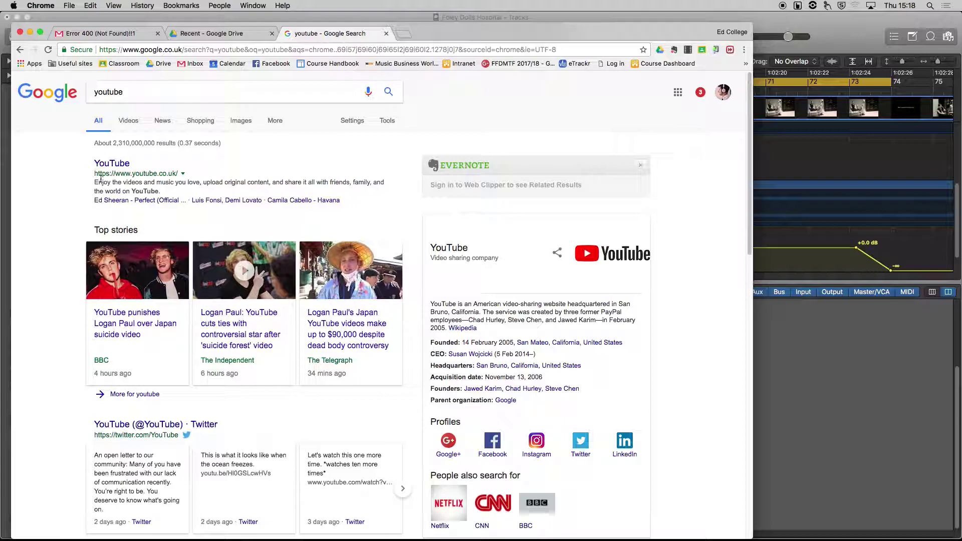
{"action": "left_click", "coordinate": [112, 163]}
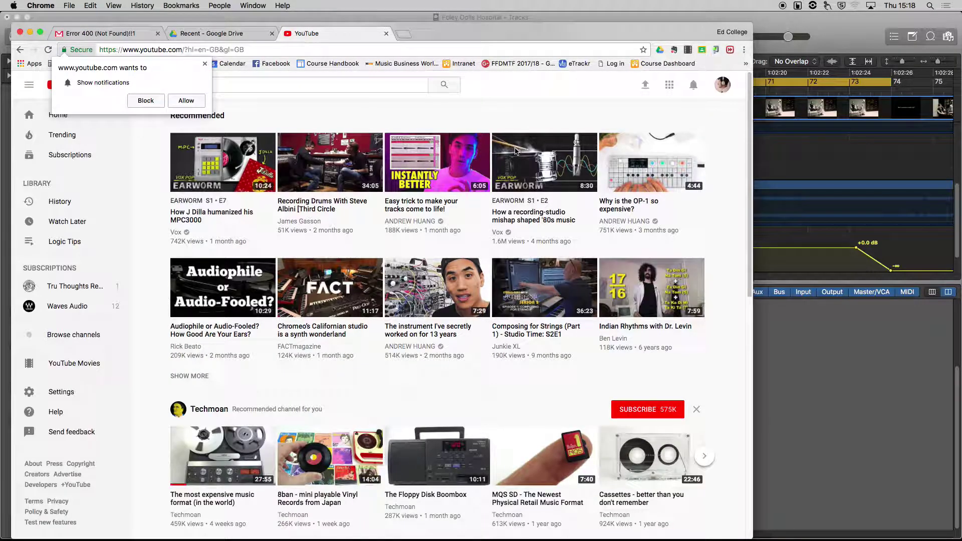
Allow YouTube notifications, go to the upload page, and switch to Finder holding the exported movie
{"action": "left_click", "coordinate": [189, 104]}
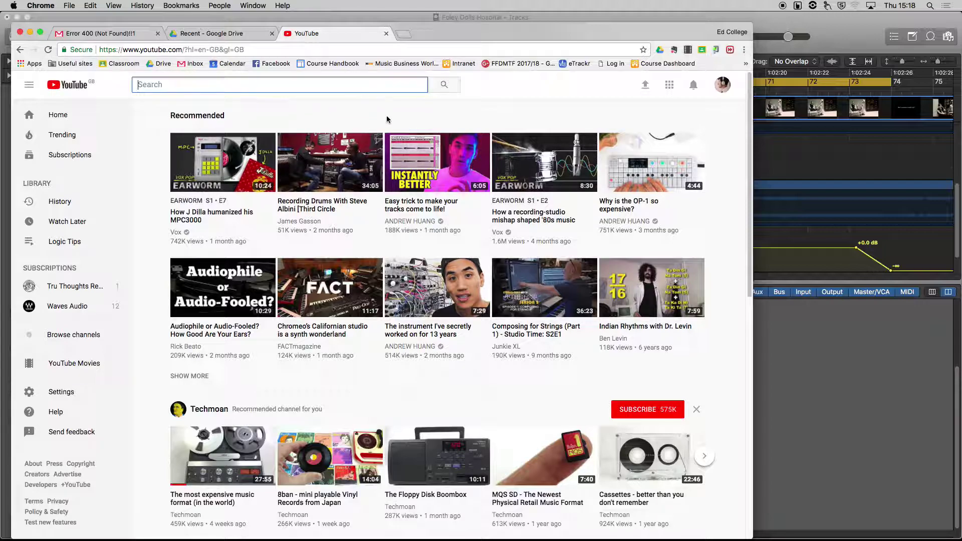
{"action": "left_click", "coordinate": [646, 86]}
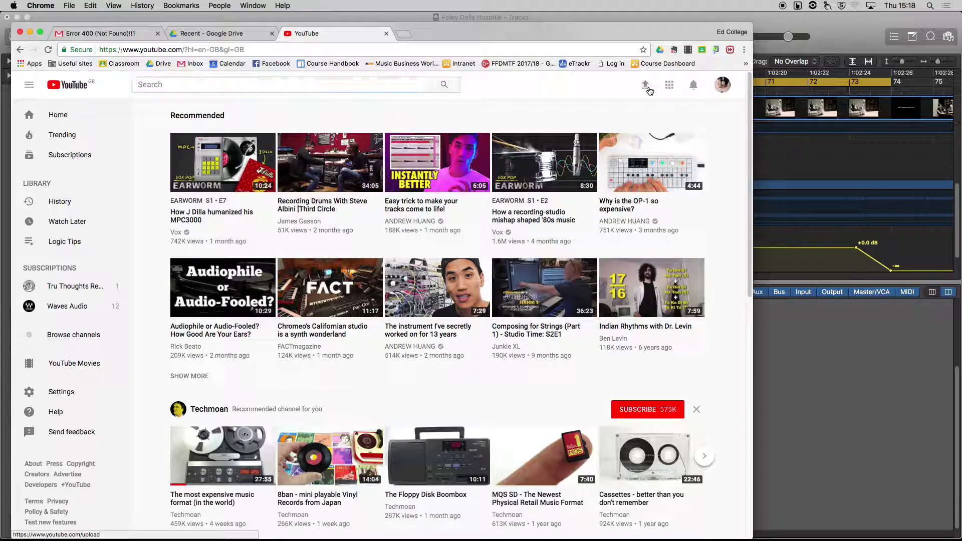
{"action": "left_click", "coordinate": [648, 87]}
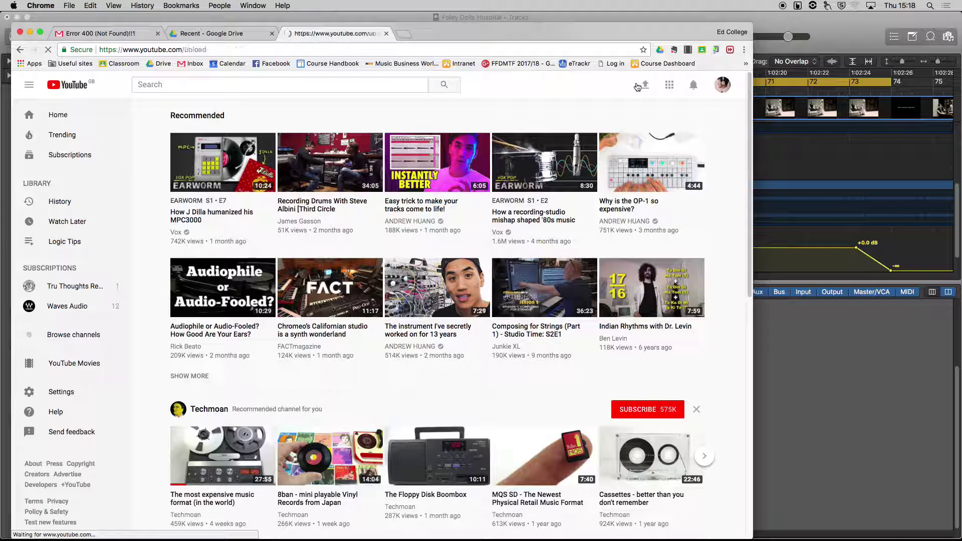
{"action": "key", "text": "super+Tab"}
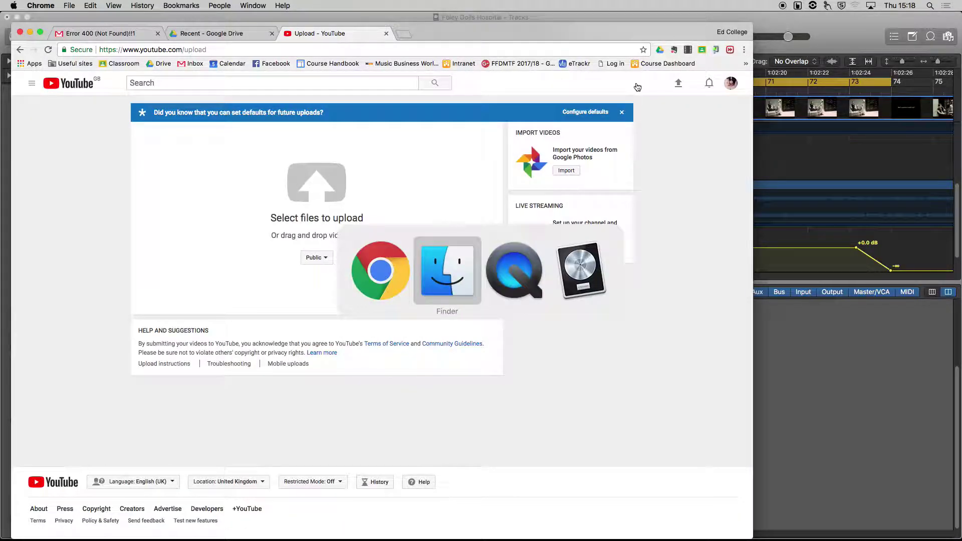
Drop Eds Dolls Hospital Foley Work.mov into YouTube's upload area and view the privacy options
{"action": "left_click_drag", "start_coordinate": [540, 104], "coordinate": [652, 114]}
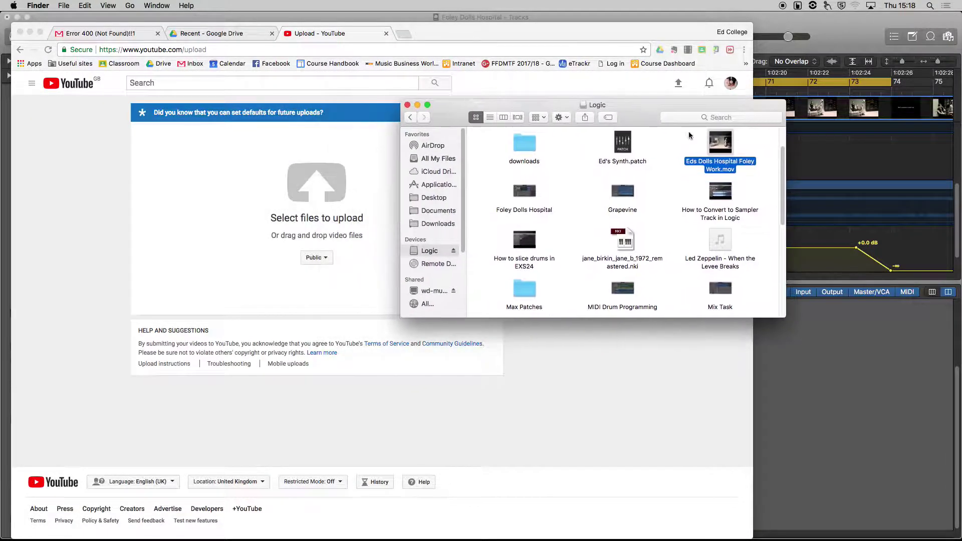
{"action": "left_click_drag", "start_coordinate": [720, 143], "coordinate": [376, 188]}
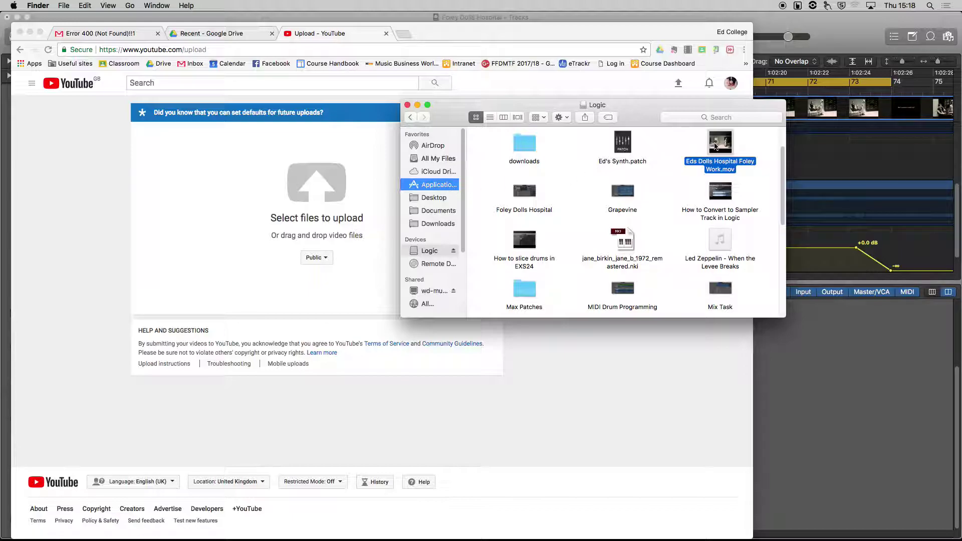
{"action": "left_click_drag", "start_coordinate": [715, 145], "coordinate": [243, 235]}
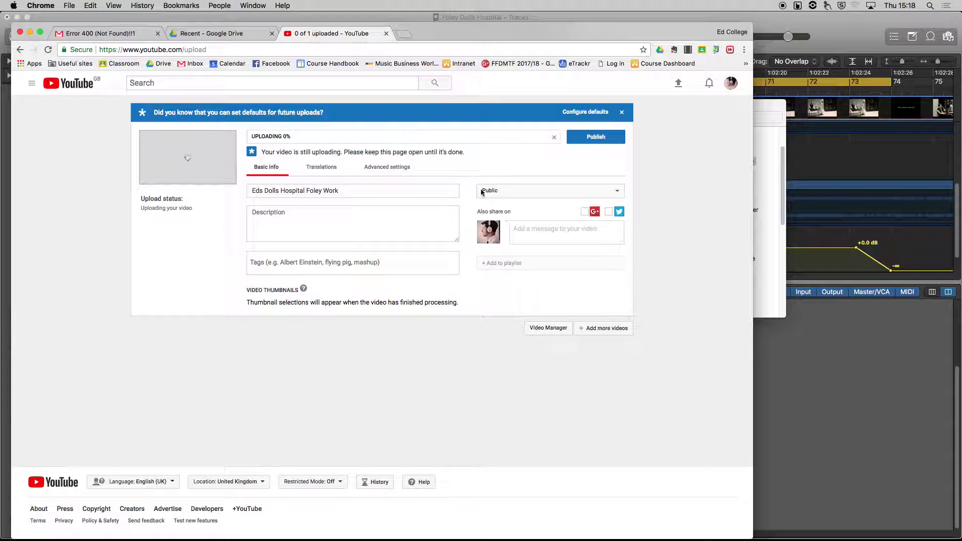
{"action": "left_click", "coordinate": [617, 192]}
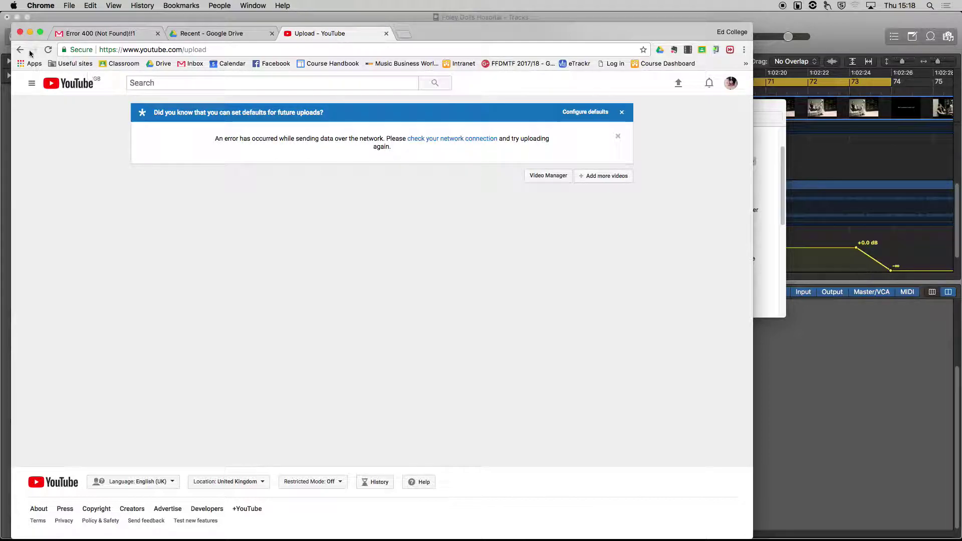
Check the network error help, then reload YouTube's upload page to start over
{"action": "left_click", "coordinate": [432, 139]}
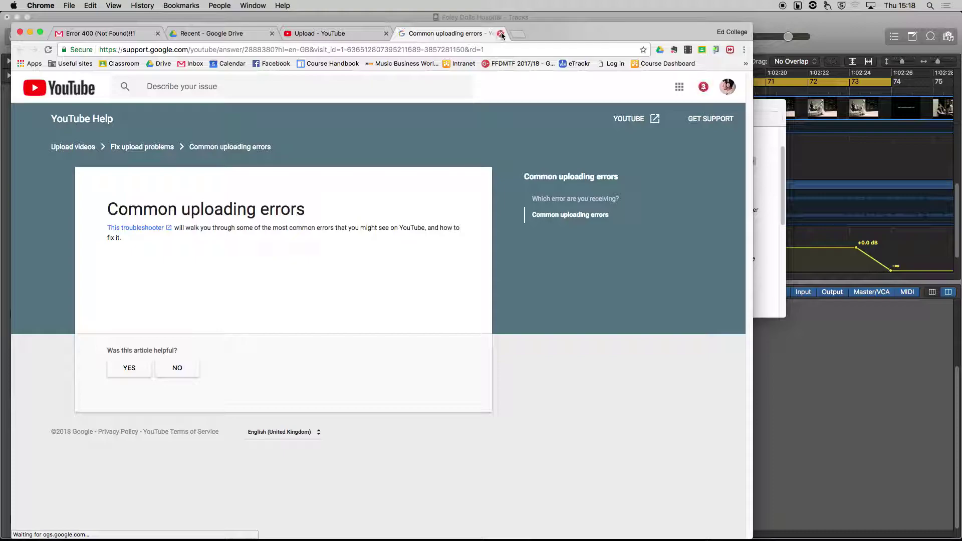
{"action": "left_click", "coordinate": [501, 33]}
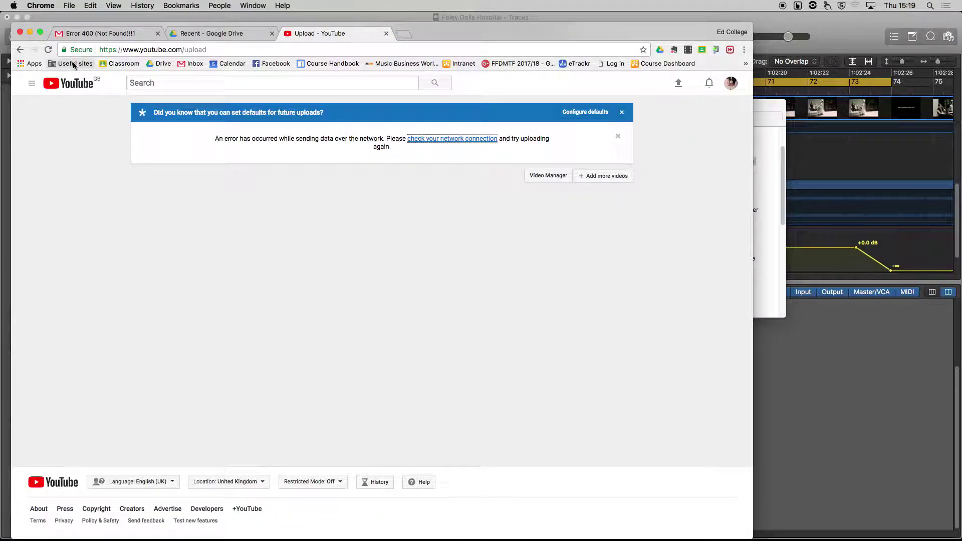
{"action": "left_click", "coordinate": [68, 85]}
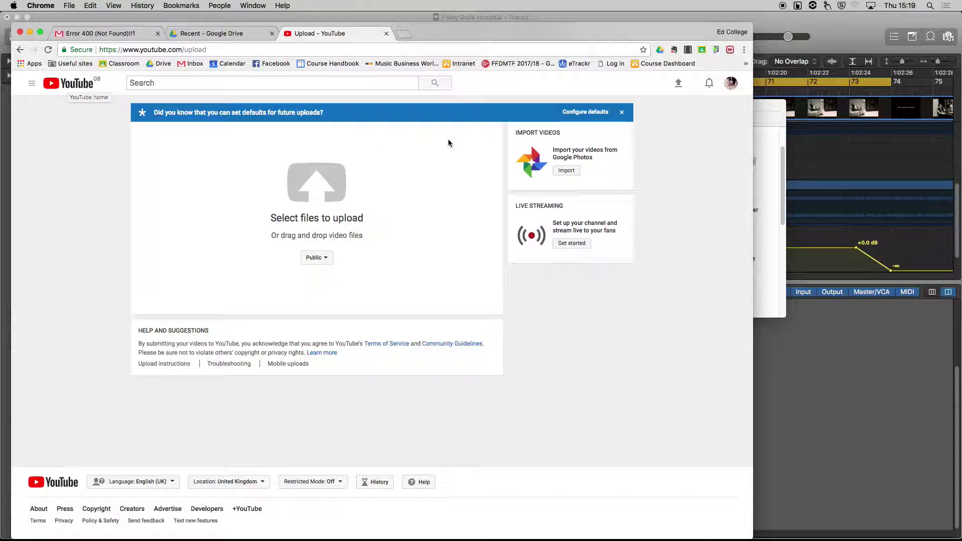
Re-upload Eds Dolls Hospital Foley Work.mov from Finder and view the video's privacy options
{"action": "left_click", "coordinate": [783, 108]}
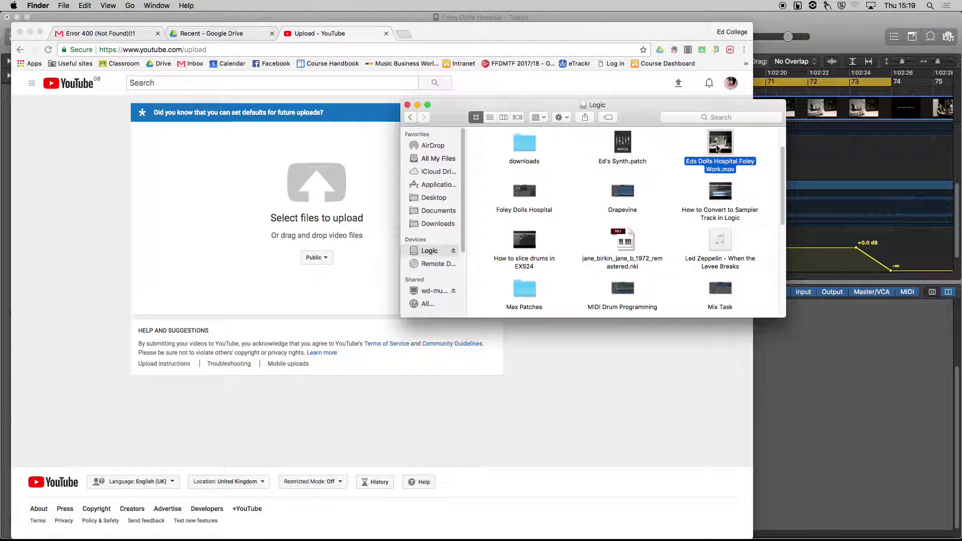
{"action": "left_click_drag", "start_coordinate": [720, 145], "coordinate": [311, 191]}
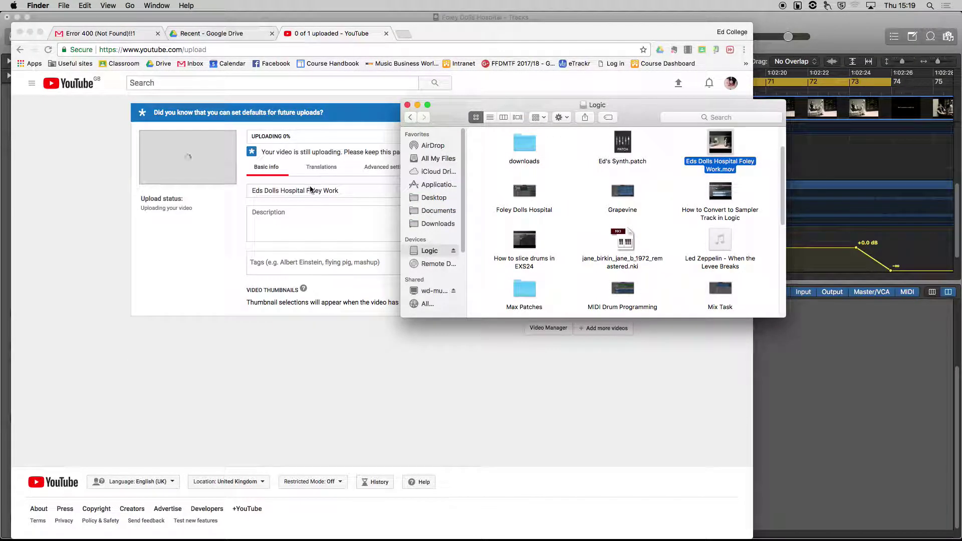
{"action": "left_click", "coordinate": [216, 218]}
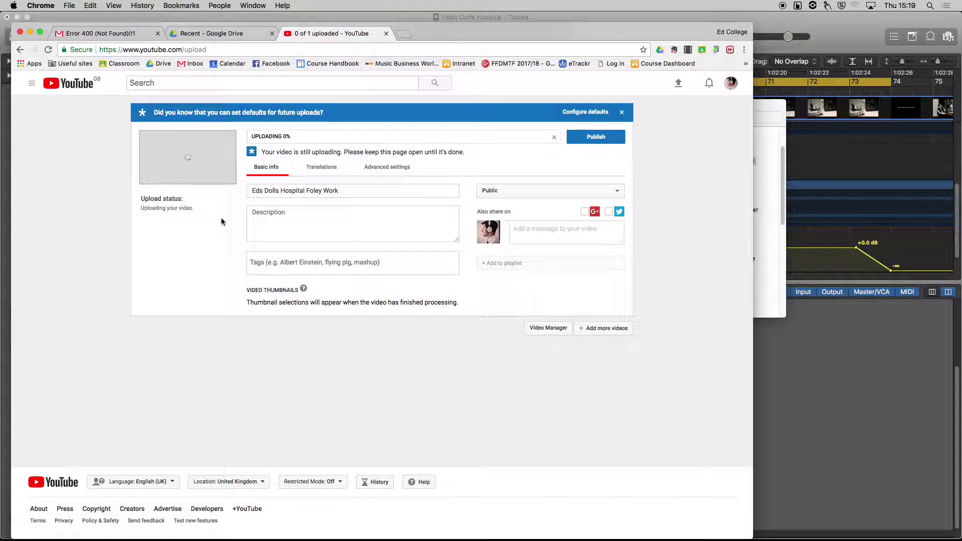
{"action": "left_click", "coordinate": [509, 191]}
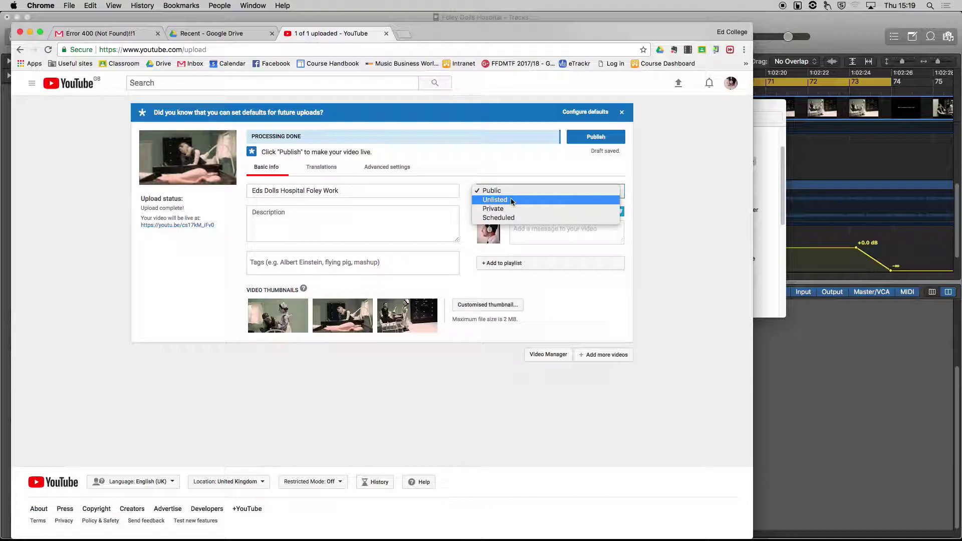
Make it Unlisted, describe it as 'This is my Foley work for Production Portfolio #2', use the first thumbnail, save
{"action": "left_click", "coordinate": [501, 201]}
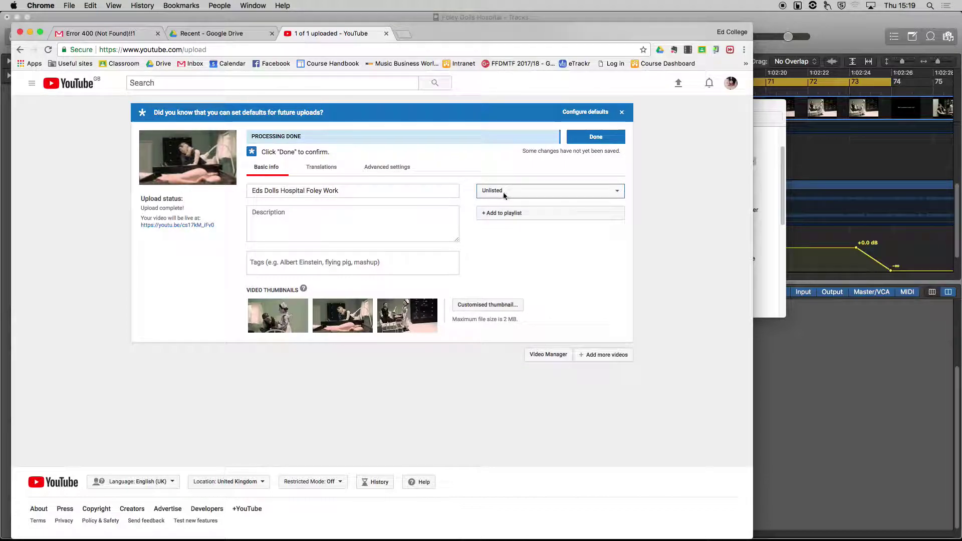
{"action": "left_click", "coordinate": [285, 221]}
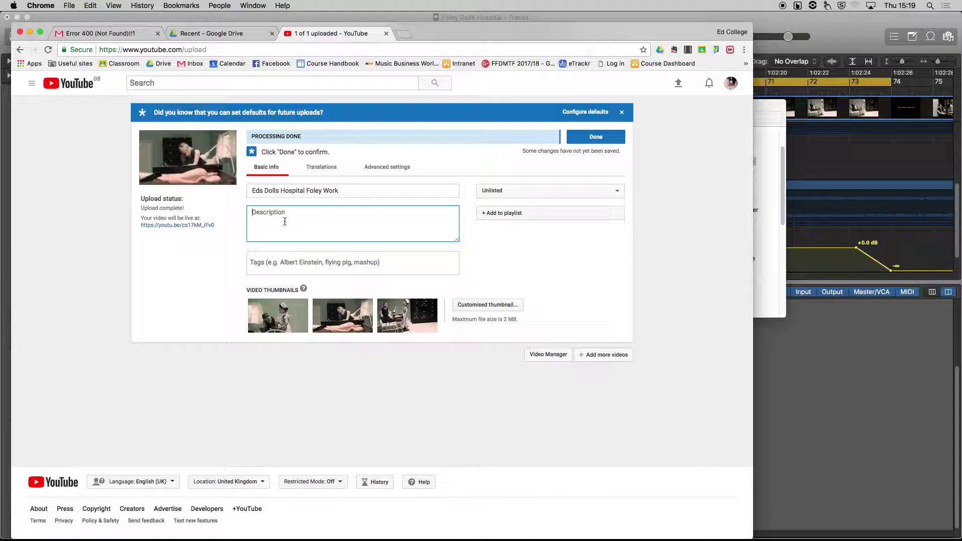
{"action": "type", "text": "This is my Foley work for"}
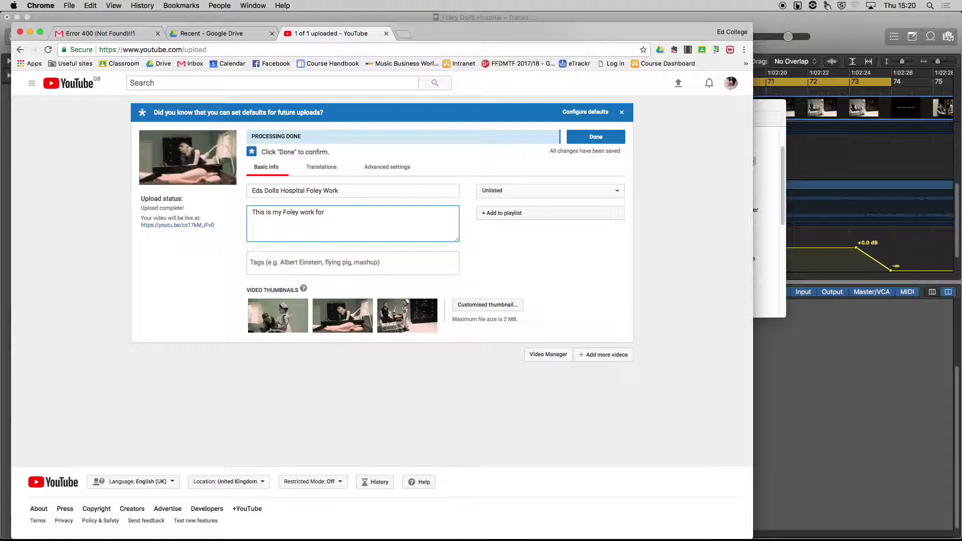
{"action": "type", "text": "Production Por"}
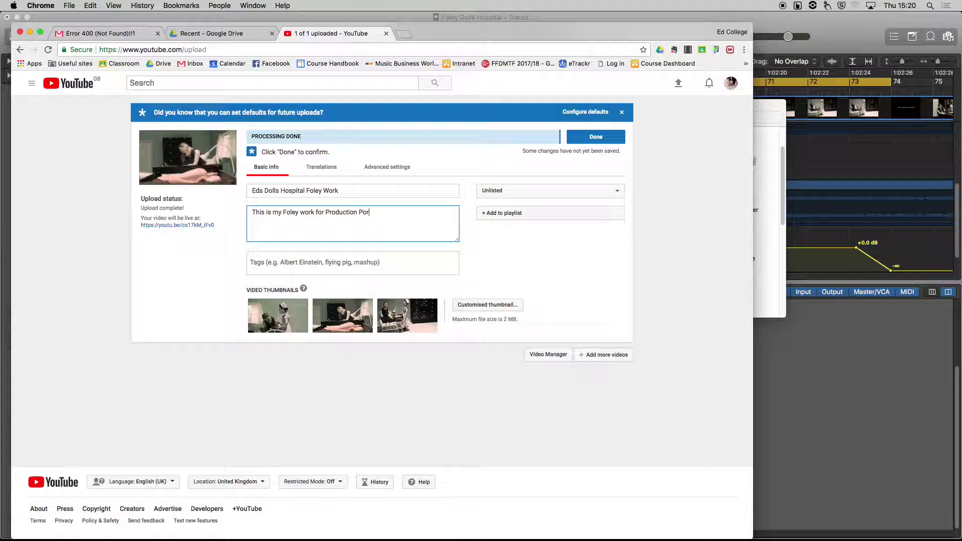
{"action": "type", "text": "tfolio #2"}
{"action": "left_click", "coordinate": [265, 307]}
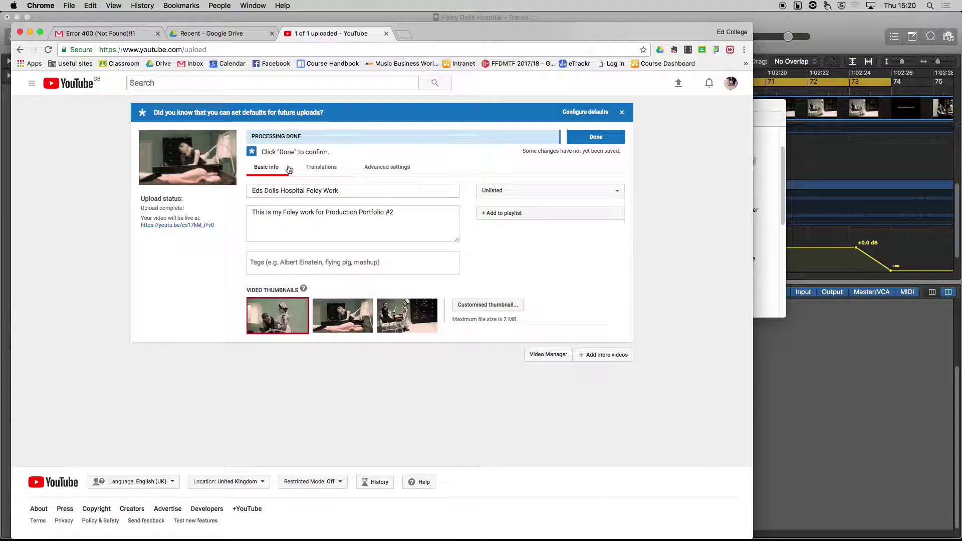
{"action": "left_click", "coordinate": [591, 139]}
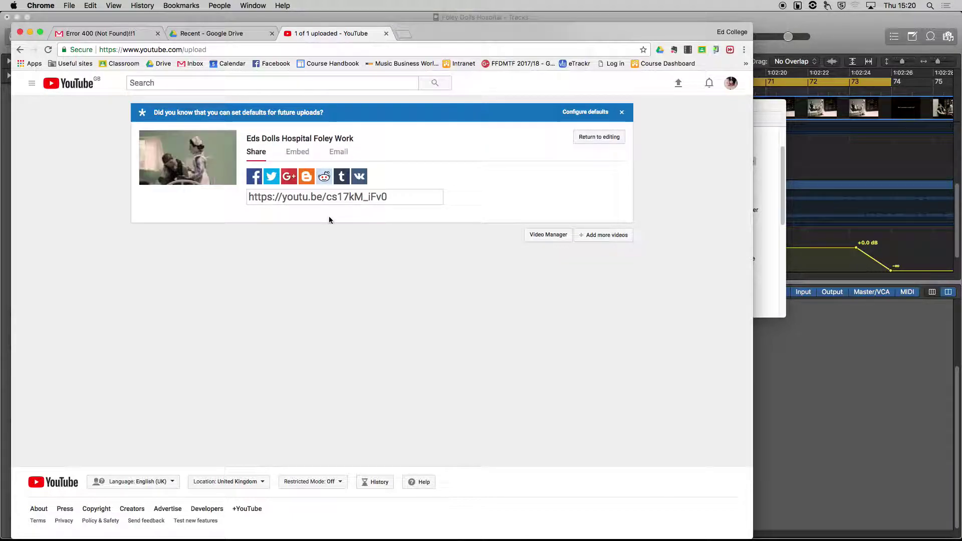
Select the video's YouTube share link, then return to the Logic Pro X project
{"action": "left_click", "coordinate": [306, 198]}
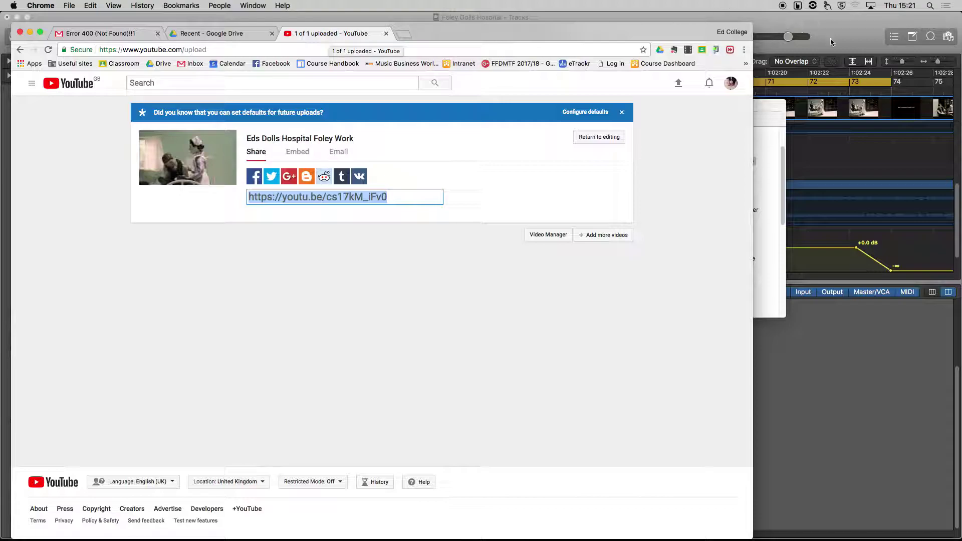
{"action": "key", "text": "super+Tab"}
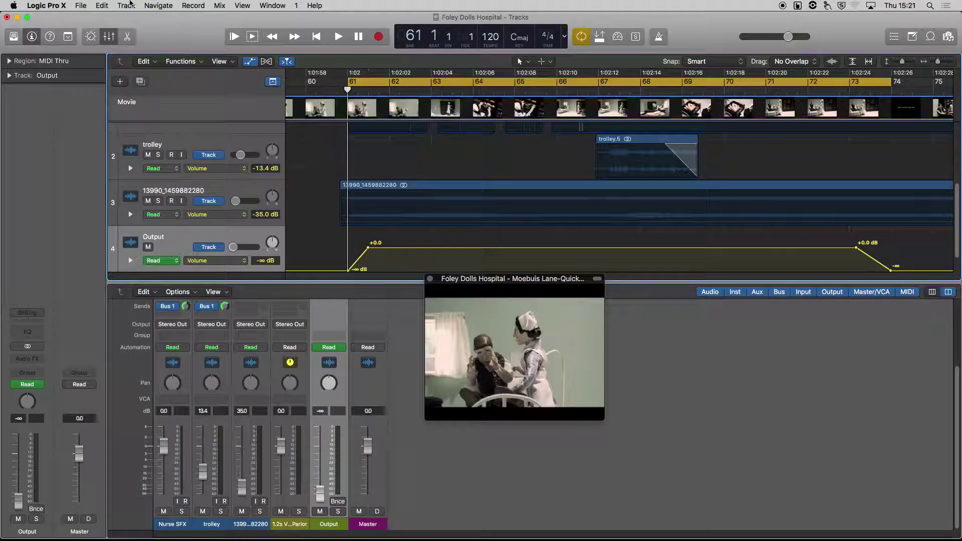
{"action": "left_click", "coordinate": [78, 7]}
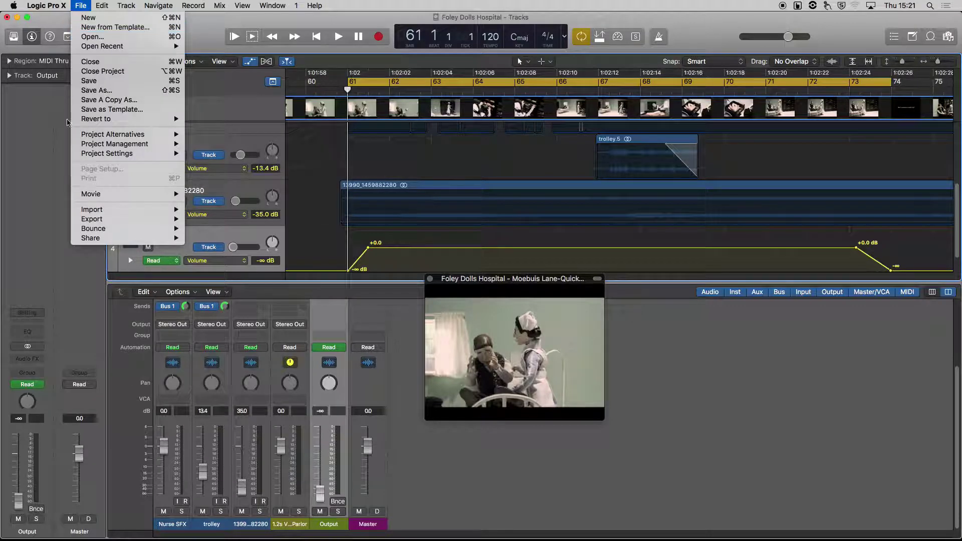
{"action": "mouse_move", "coordinate": [97, 196]}
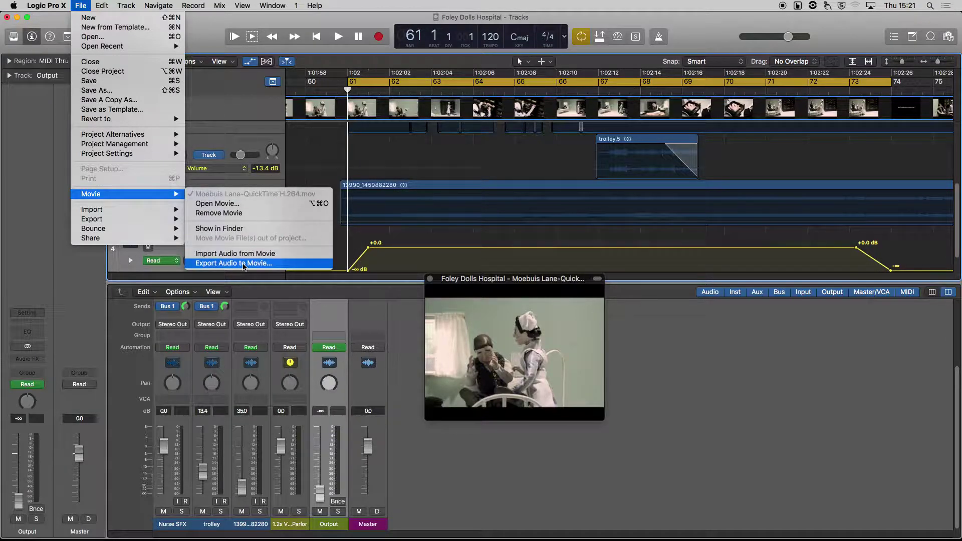
{"action": "left_click", "coordinate": [664, 403]}
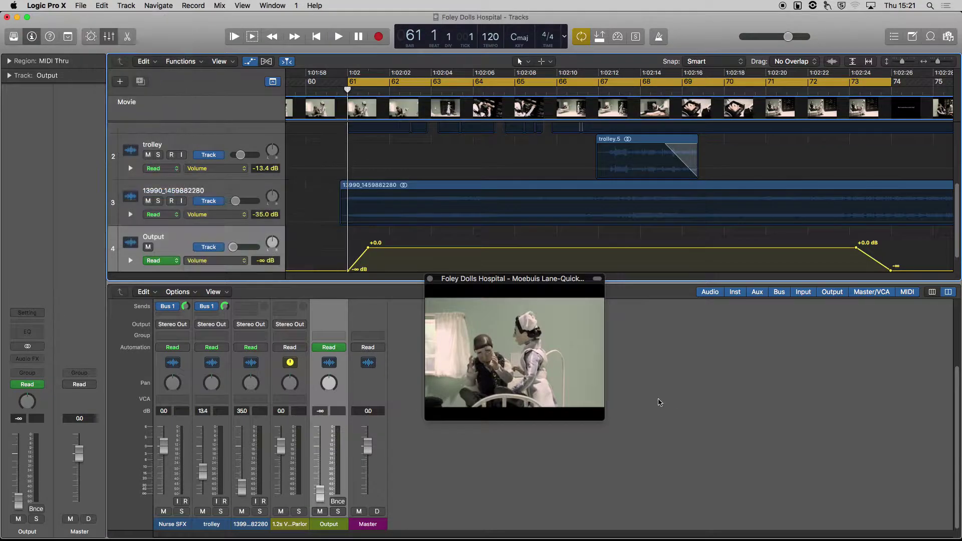